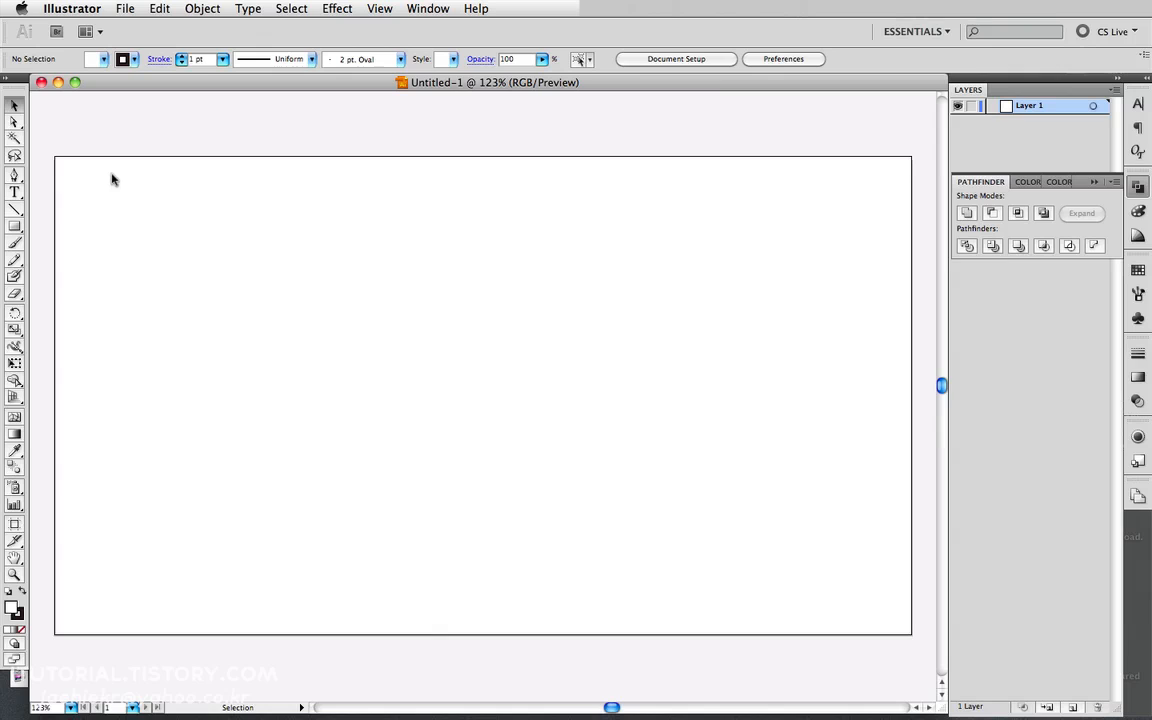
Draw a vertical ellipse about 54 px wide and 89 px high in the upper-left area of the artboard.
{"action": "left_click", "coordinate": [15, 227]}
{"action": "left_click_drag", "start_coordinate": [16, 230], "coordinate": [57, 262]}
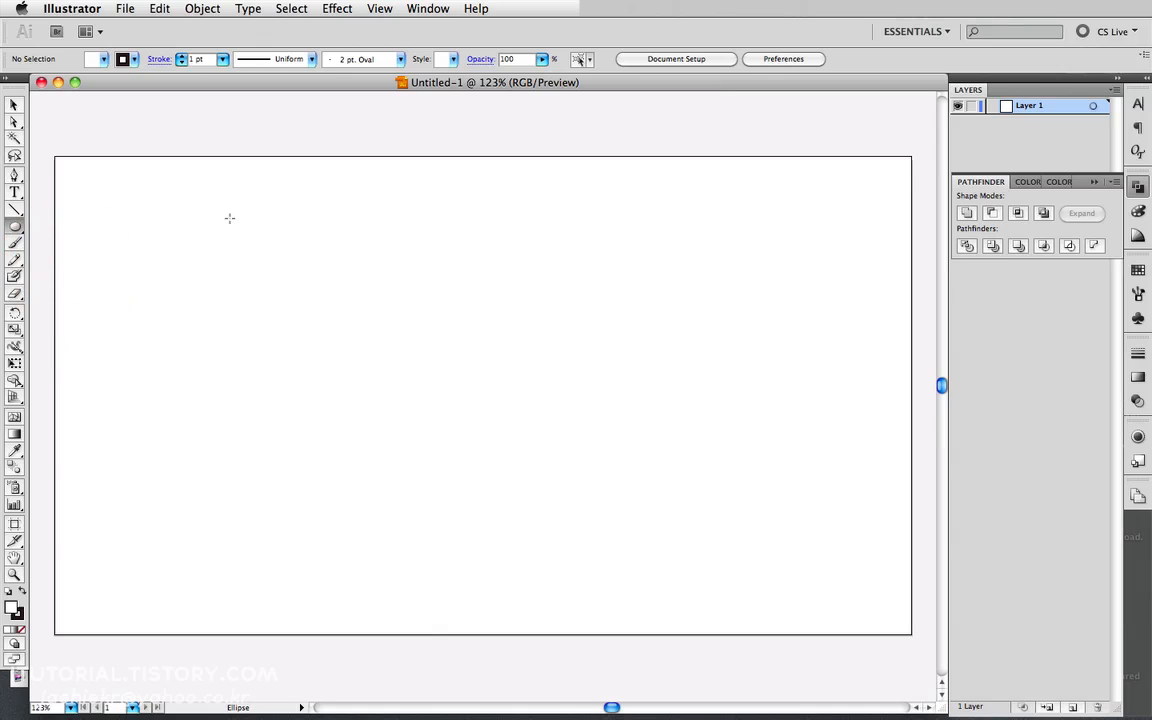
{"action": "left_click_drag", "start_coordinate": [229, 218], "coordinate": [284, 308]}
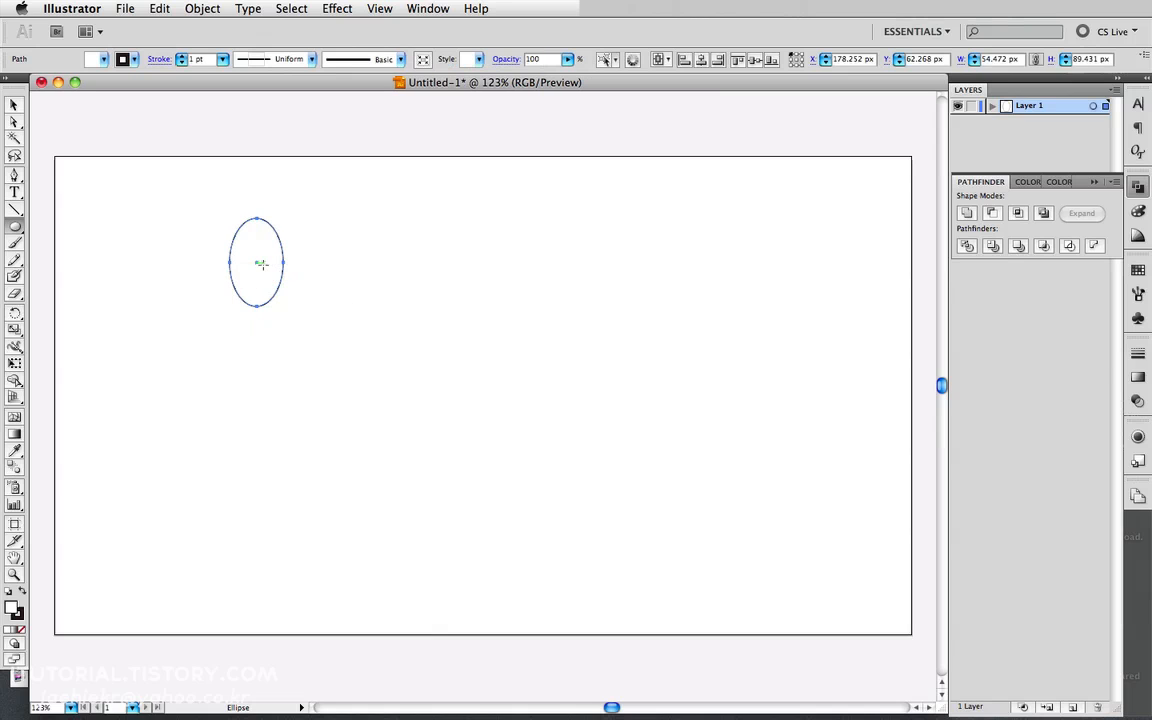
{"action": "left_click", "coordinate": [15, 104]}
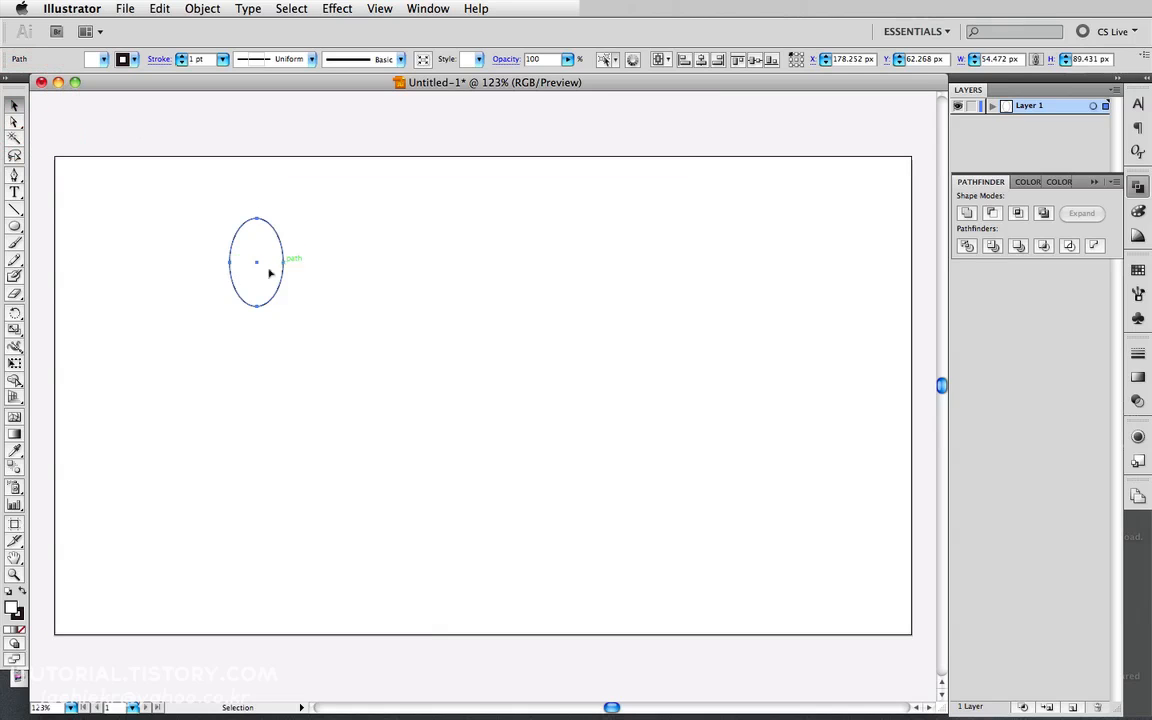
Check whether Smart Guides and Snap to Point are enabled.
{"action": "left_click", "coordinate": [379, 9]}
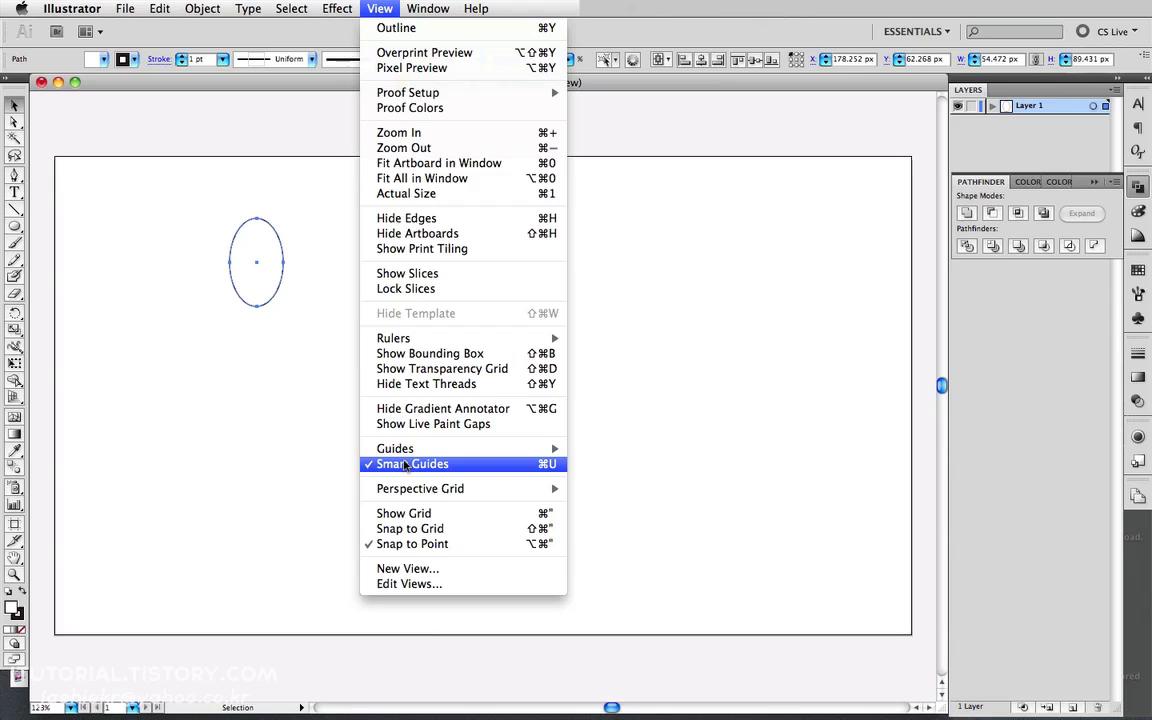
{"action": "left_click", "coordinate": [287, 265]}
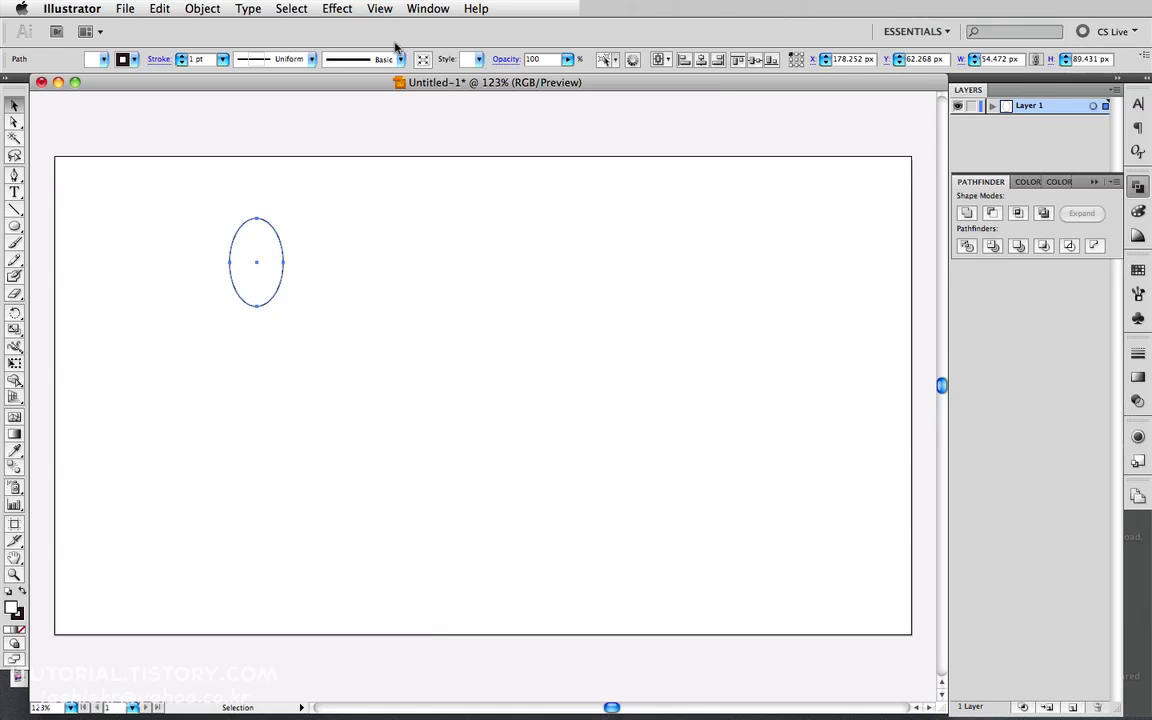
{"action": "left_click", "coordinate": [380, 8]}
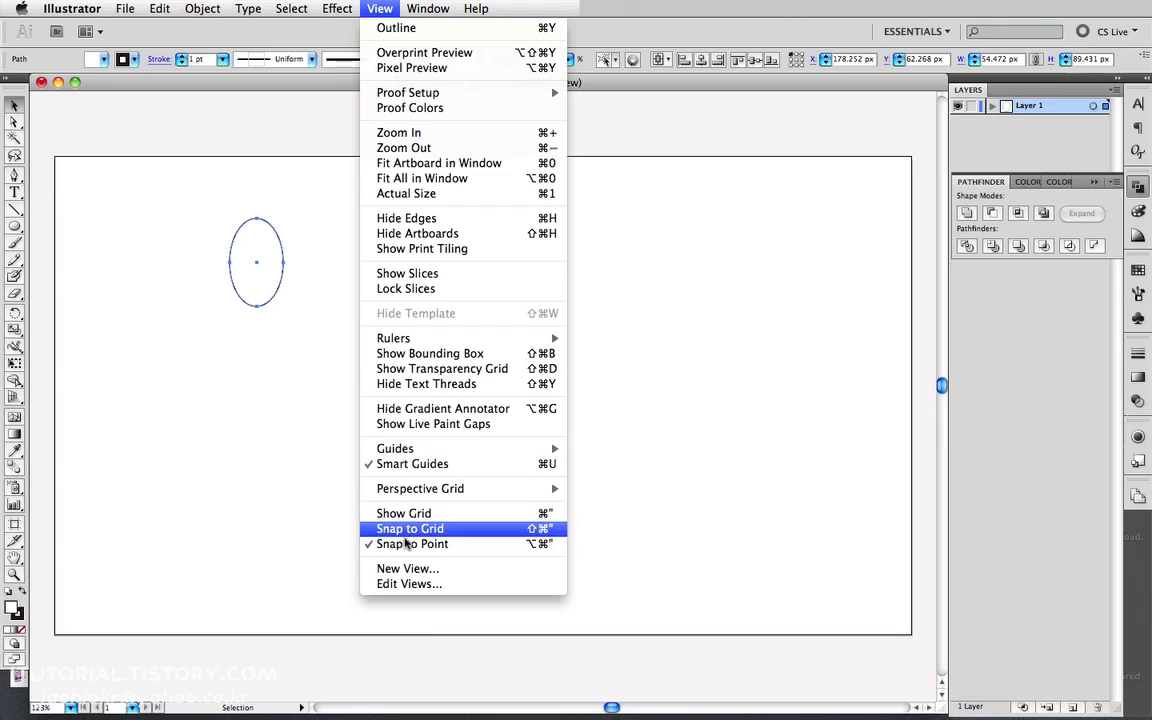
{"action": "left_click", "coordinate": [302, 395]}
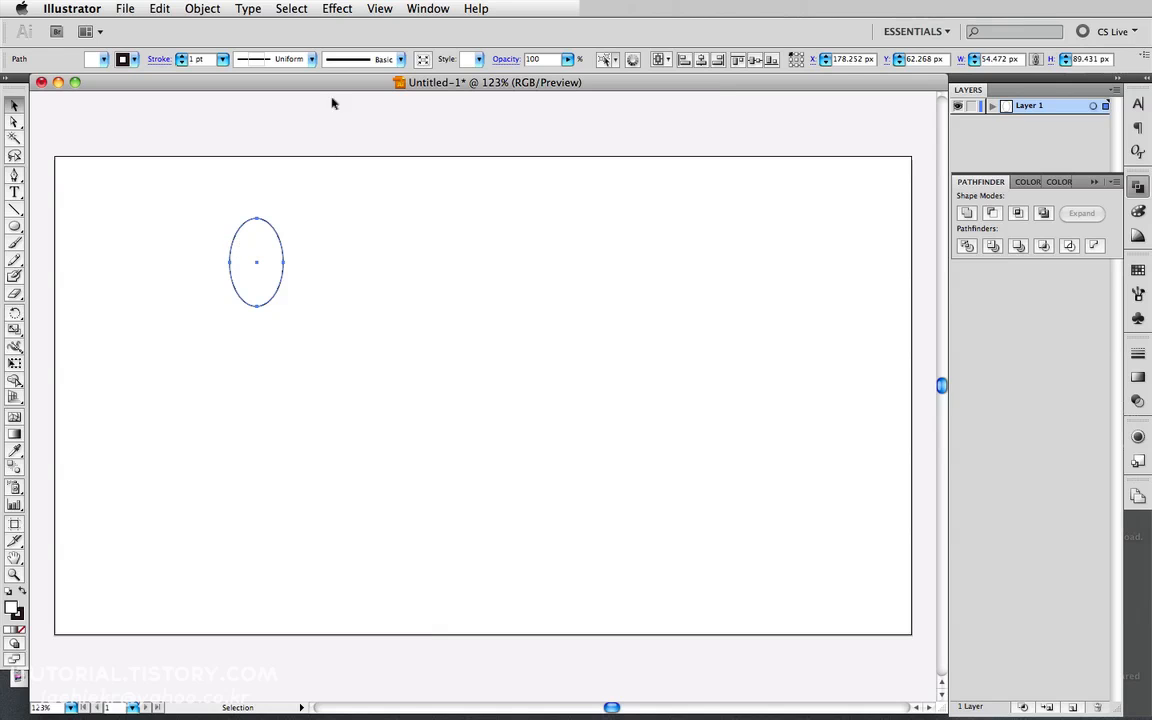
{"action": "left_click", "coordinate": [379, 8]}
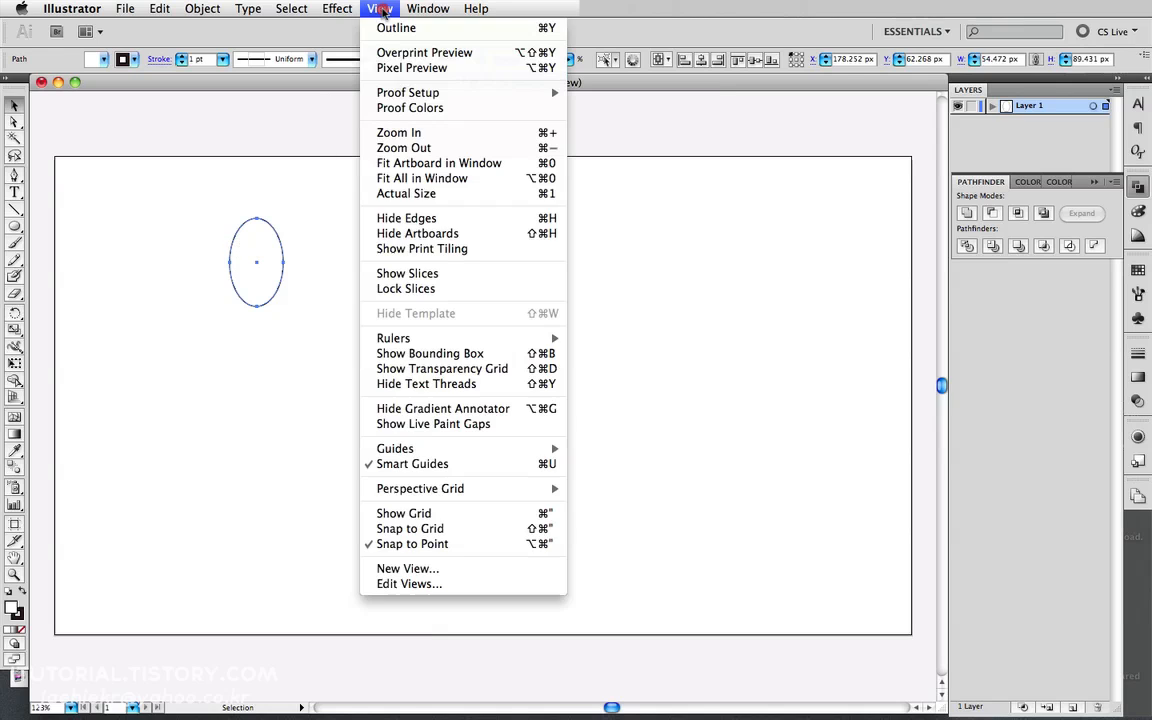
{"action": "left_click", "coordinate": [394, 463]}
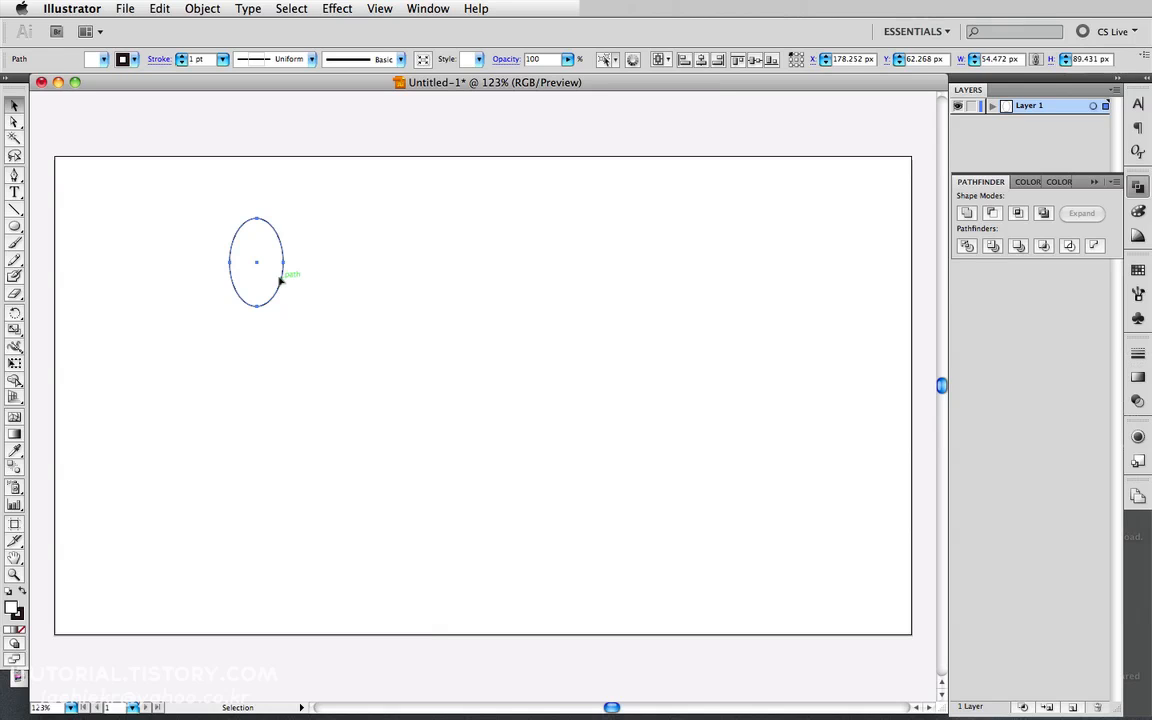
Duplicate the ellipse about 27.24 px horizontally to the right so the copy's left edge meets the original's center.
{"action": "left_click", "coordinate": [229, 262]}
{"action": "left_click_drag", "start_coordinate": [229, 262], "coordinate": [257, 262]}
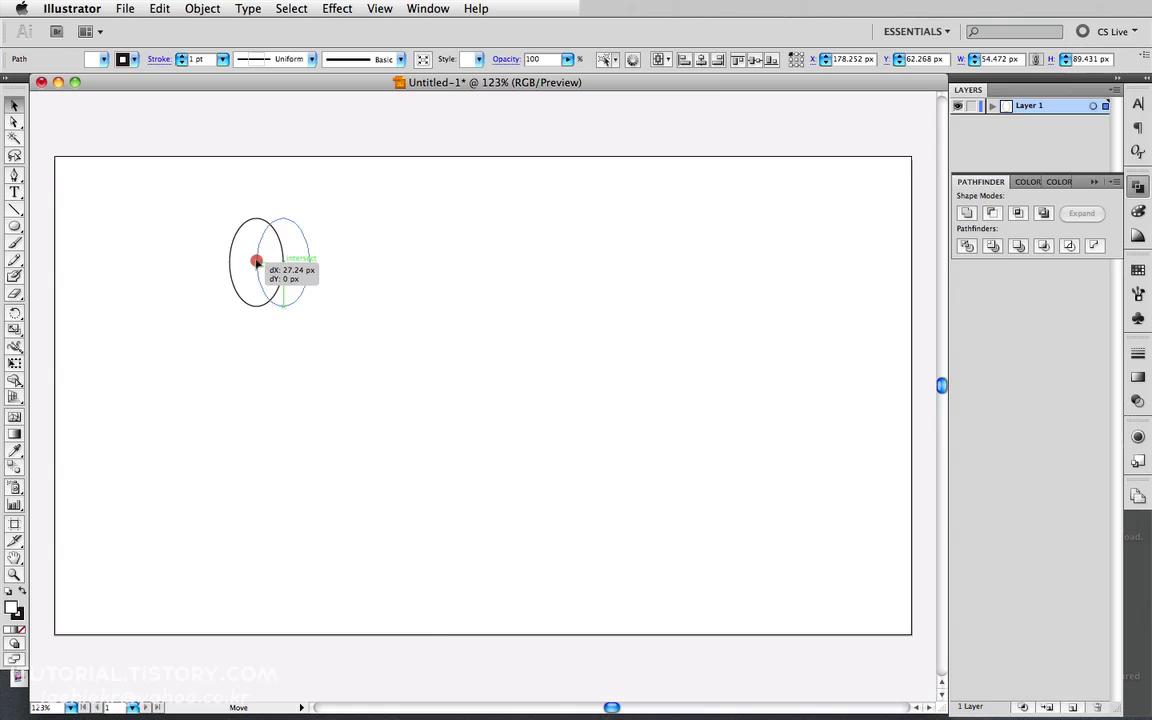
{"action": "left_click_drag", "start_coordinate": [257, 262], "coordinate": [257, 262]}
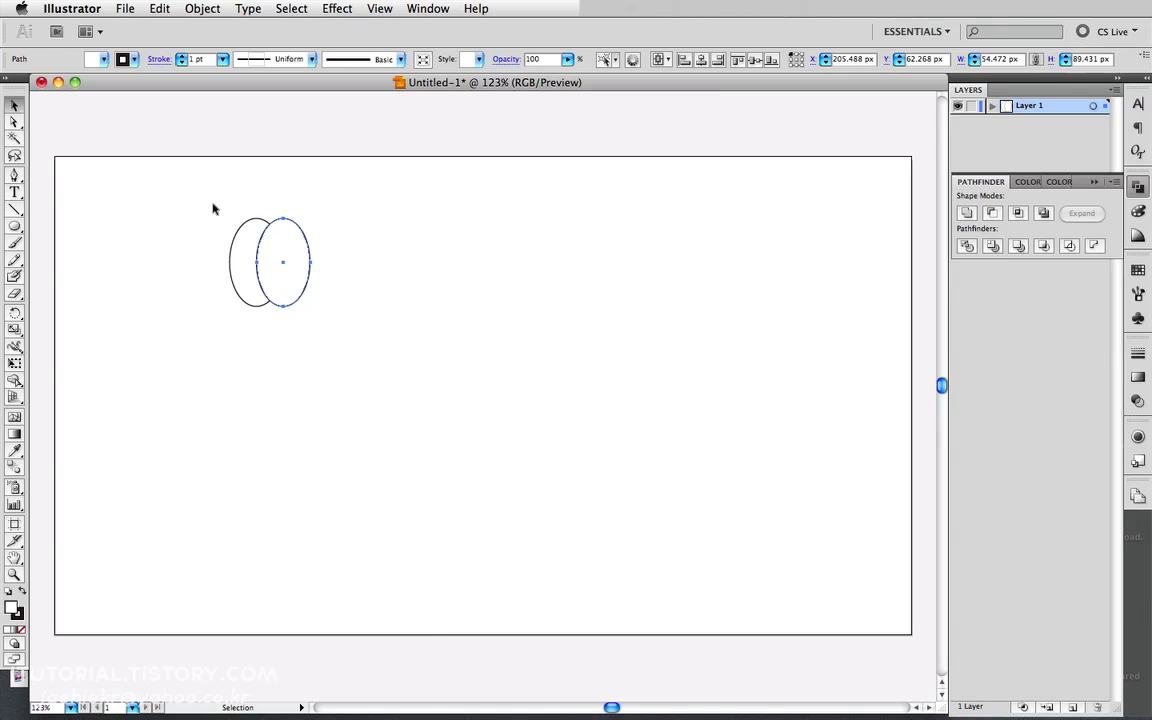
Set the fill of both overlapping ellipses to None, keeping the black stroke.
{"action": "left_click", "coordinate": [257, 244], "text": "shift"}
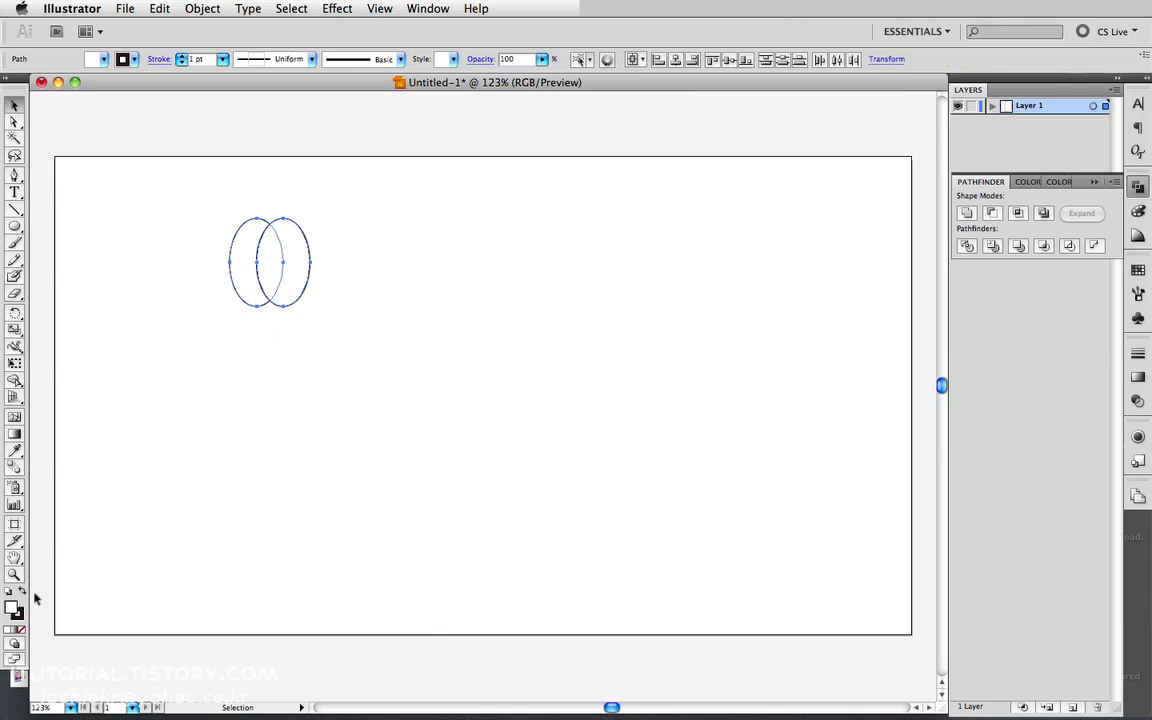
{"action": "left_click", "coordinate": [21, 629]}
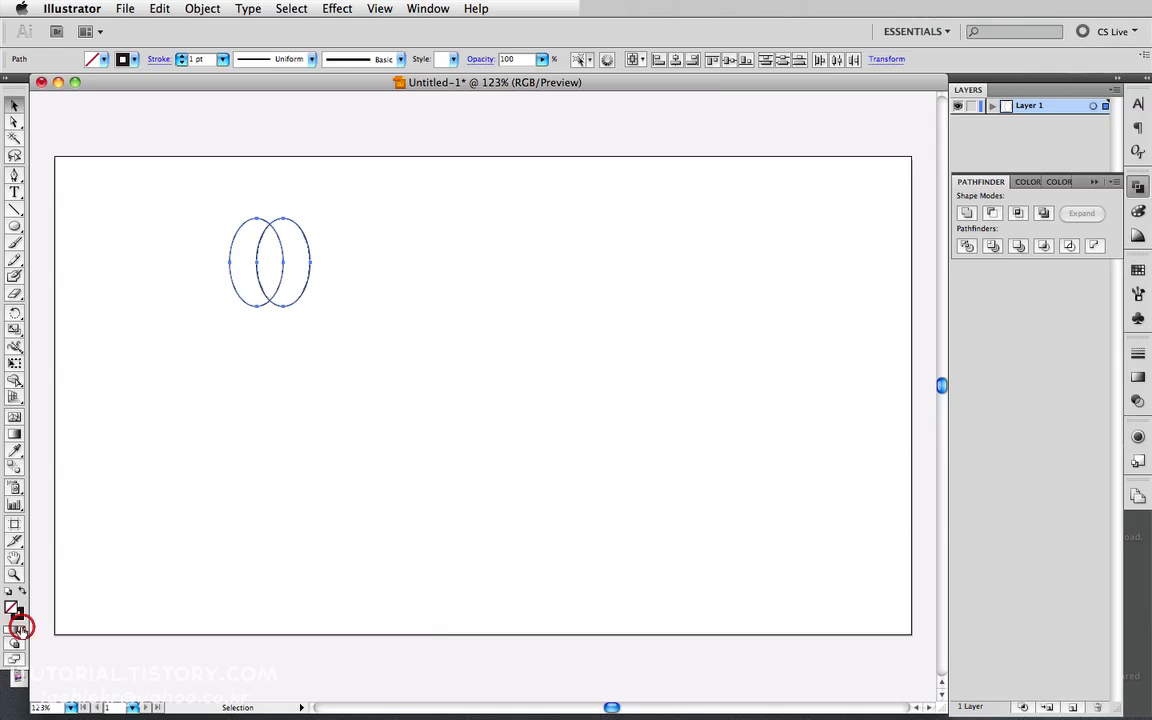
{"action": "left_click", "coordinate": [214, 298]}
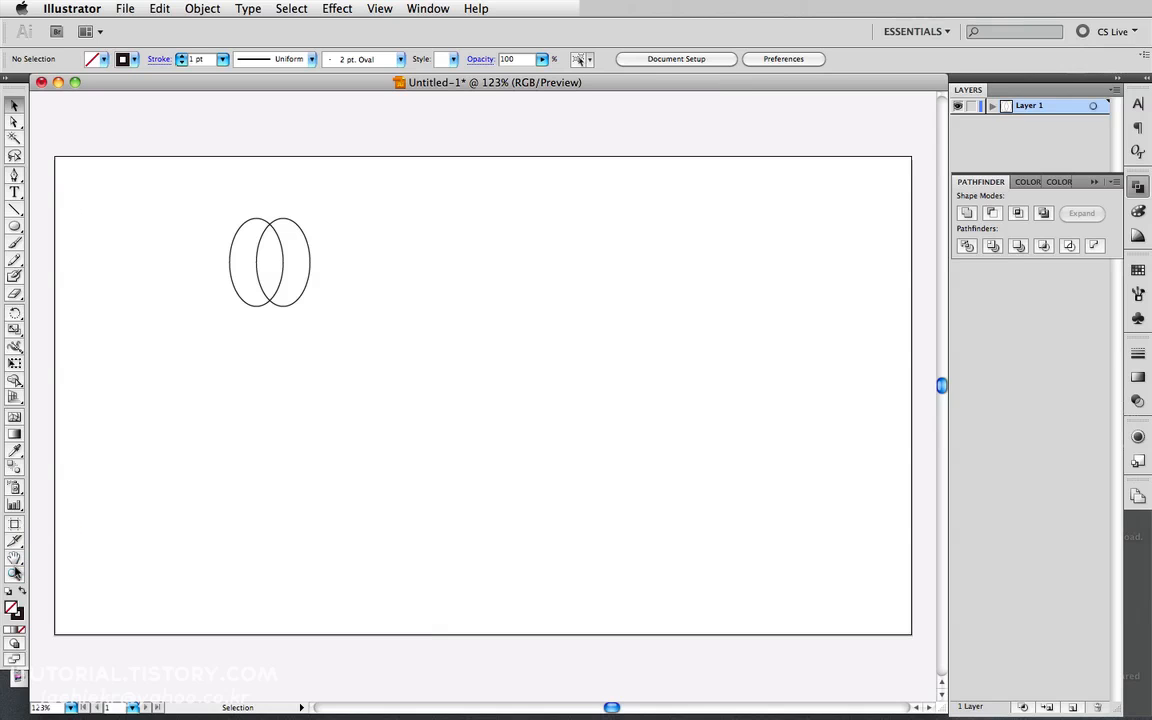
Split the two overlapping ellipses into separate pieces with the Pathfinder Divide operation.
{"action": "left_click", "coordinate": [15, 573]}
{"action": "left_click_drag", "start_coordinate": [186, 199], "coordinate": [332, 329]}
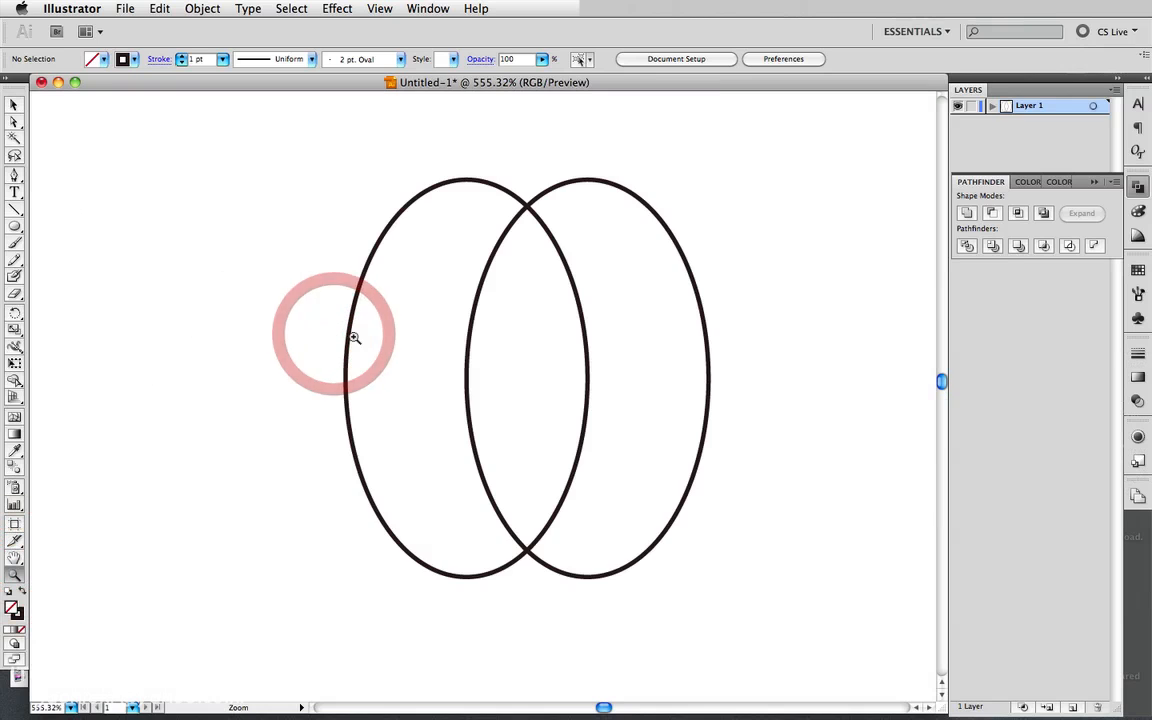
{"action": "left_click", "coordinate": [16, 105]}
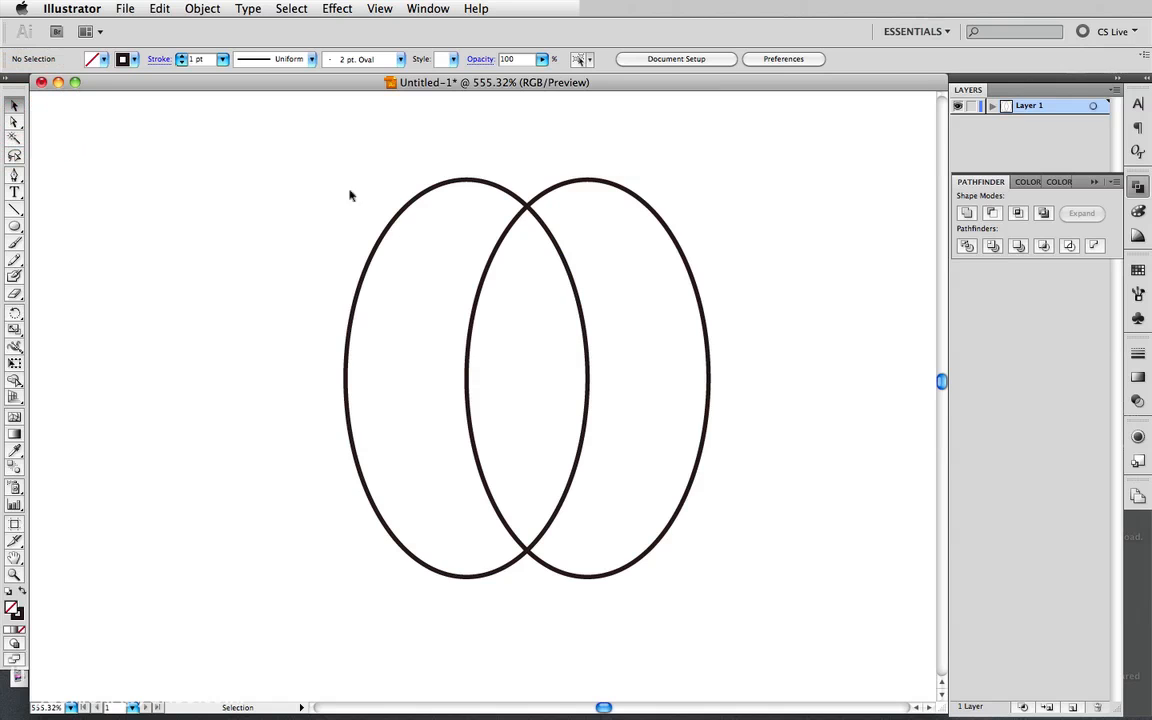
{"action": "left_click_drag", "start_coordinate": [337, 167], "coordinate": [650, 442]}
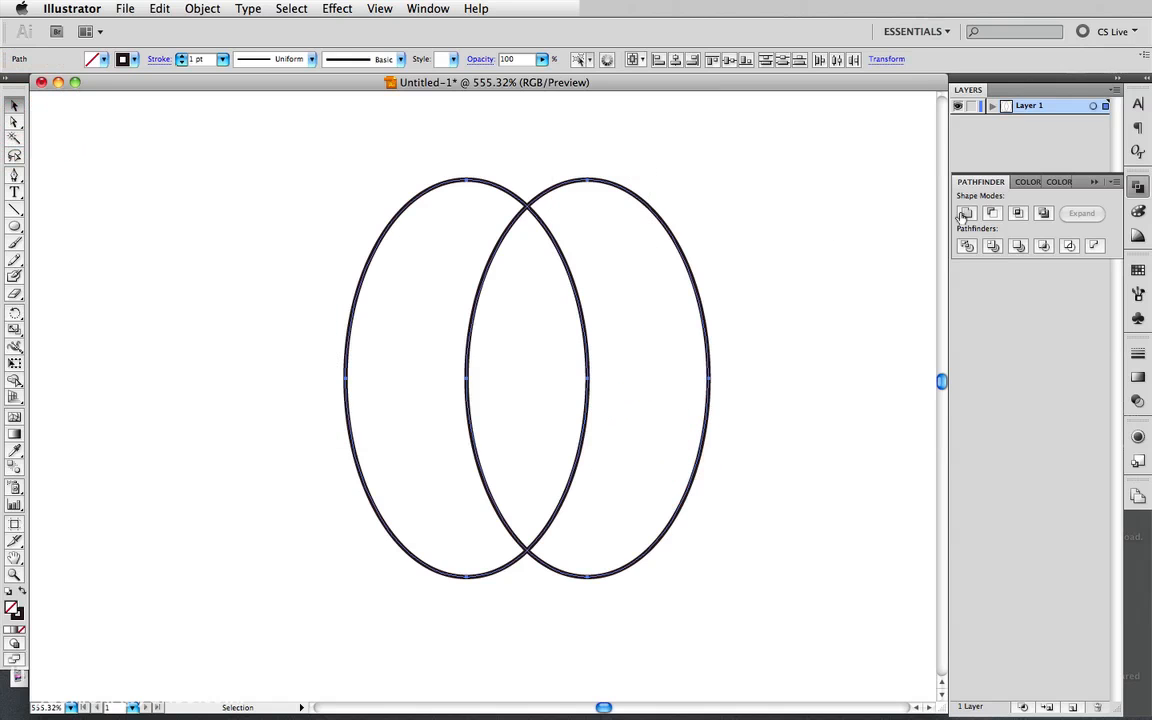
{"action": "left_click", "coordinate": [441, 8]}
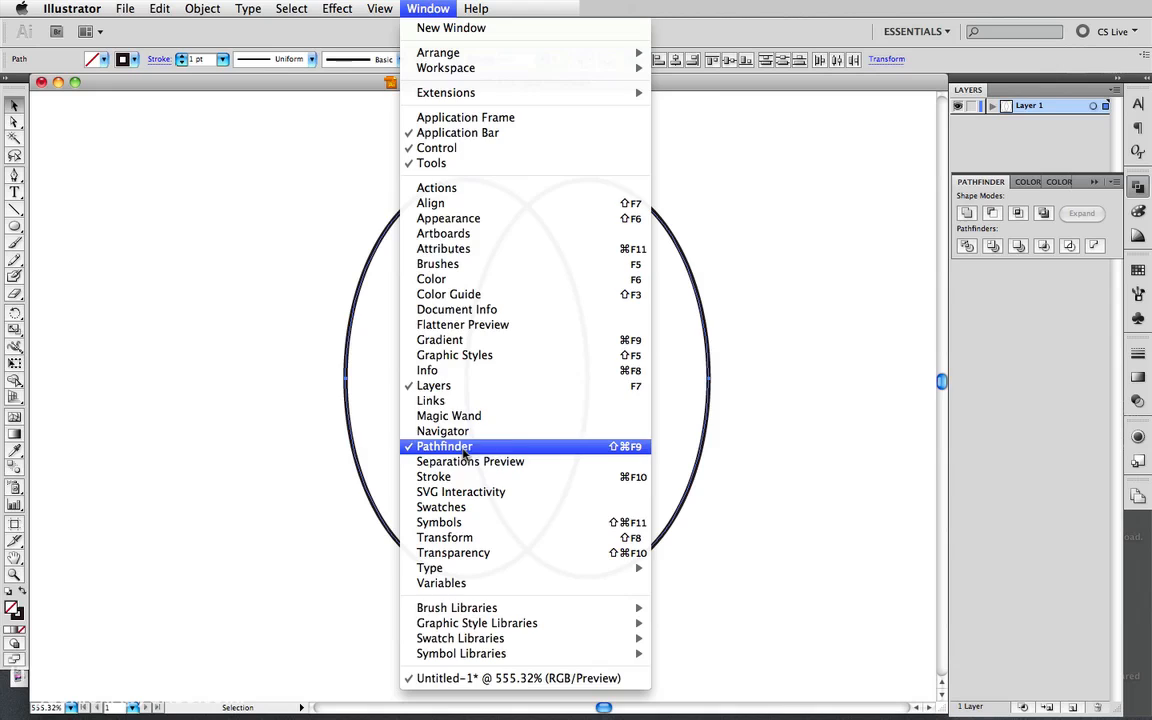
{"action": "left_click", "coordinate": [860, 322]}
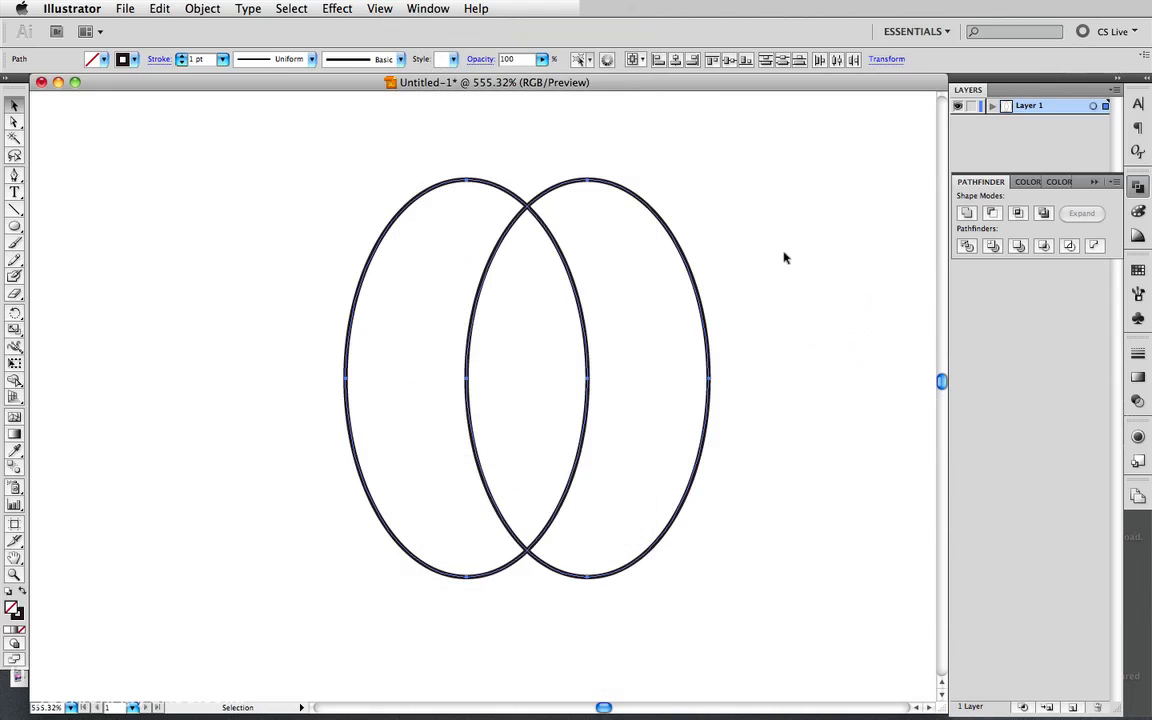
{"action": "left_click", "coordinate": [963, 247]}
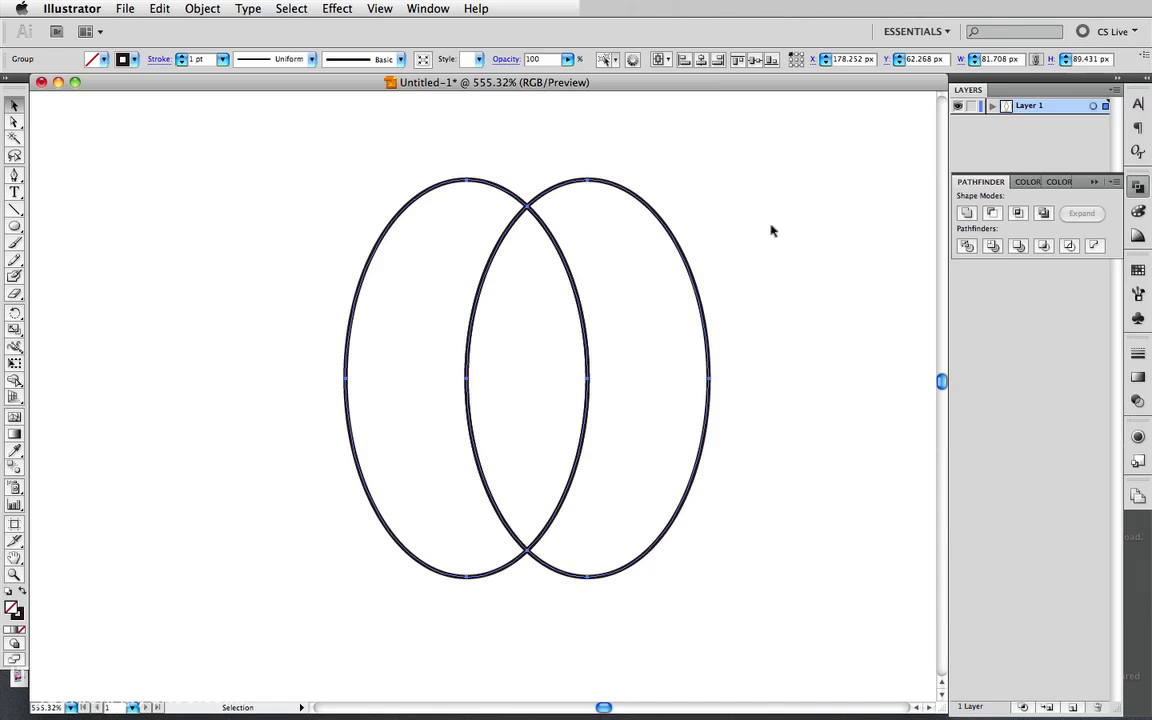
Expand Layer 1 and examine the divided group and the anchor points of its left piece.
{"action": "left_click", "coordinate": [993, 105]}
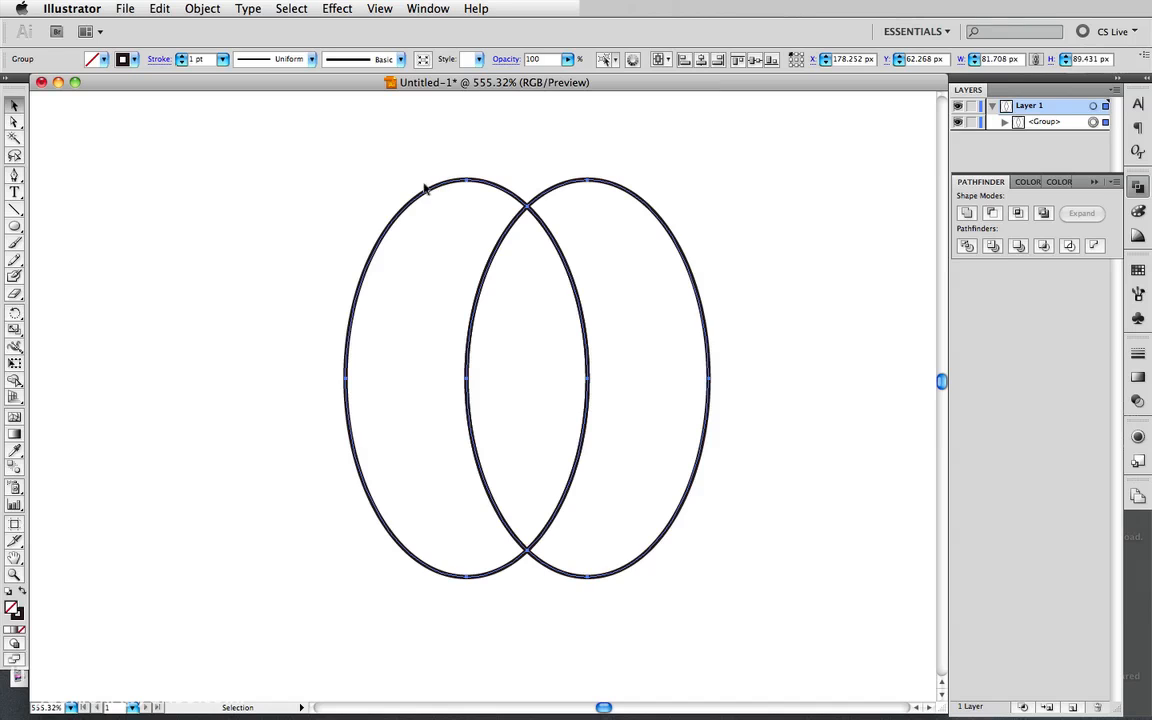
{"action": "left_click", "coordinate": [384, 158]}
{"action": "left_click_drag", "start_coordinate": [427, 156], "coordinate": [532, 286]}
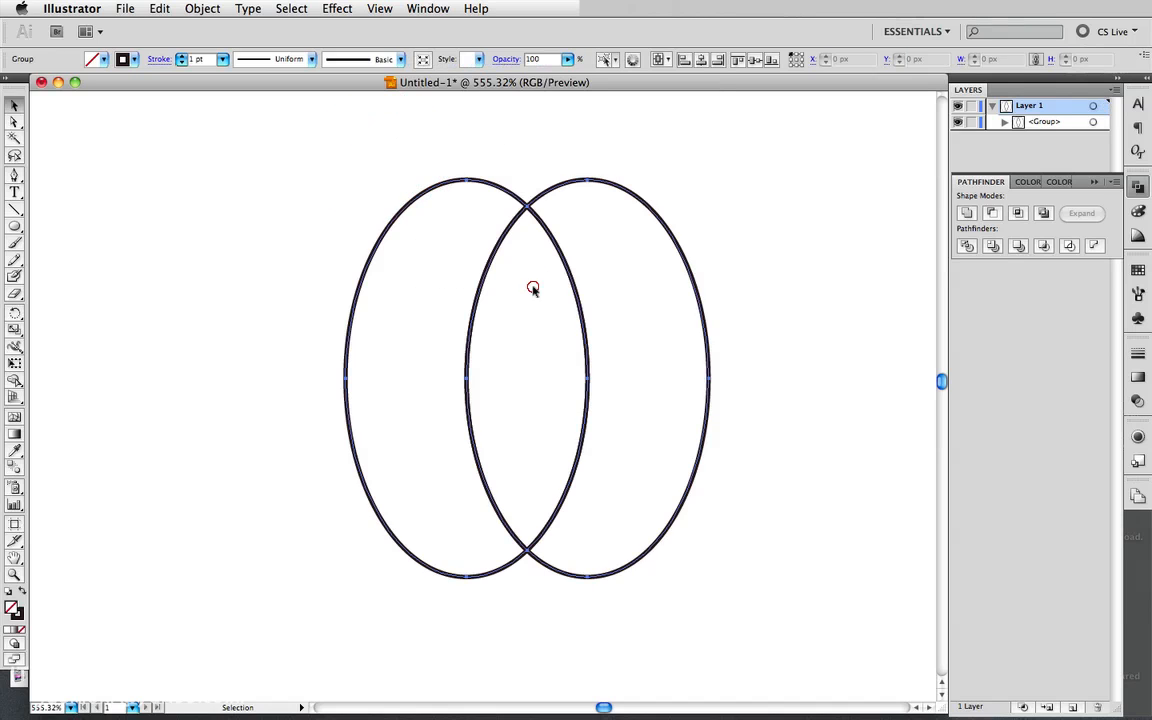
{"action": "left_click", "coordinate": [290, 168]}
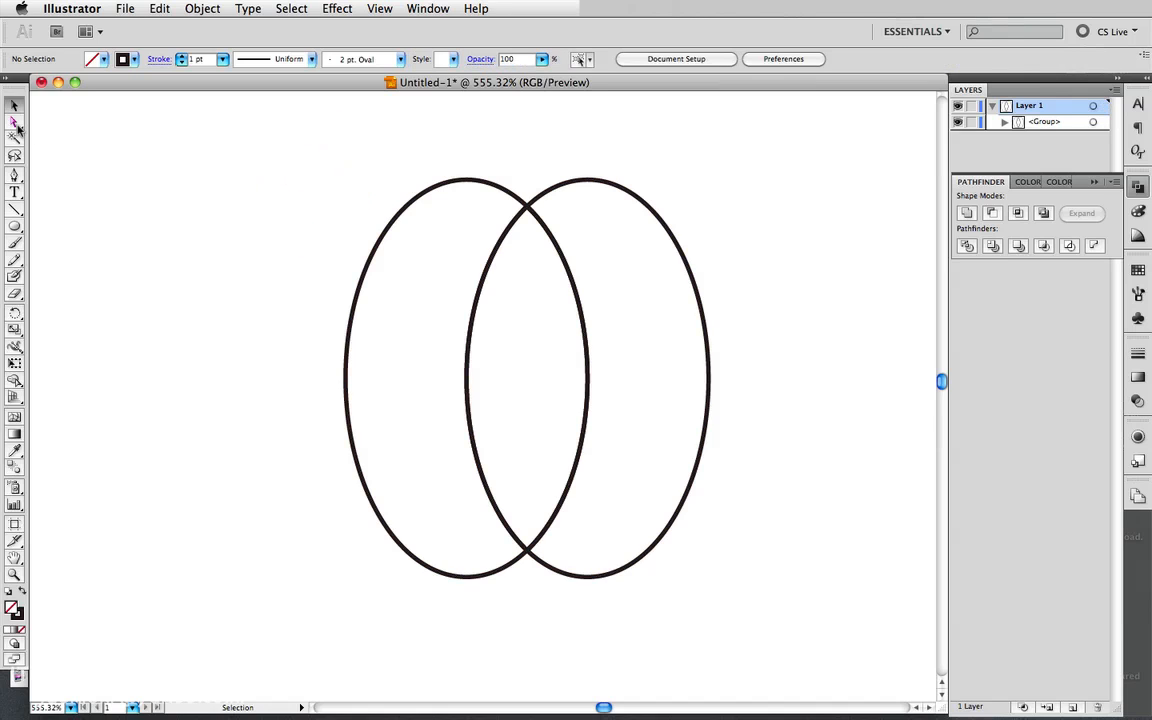
{"action": "left_click", "coordinate": [14, 122]}
{"action": "left_click_drag", "start_coordinate": [342, 200], "coordinate": [406, 329]}
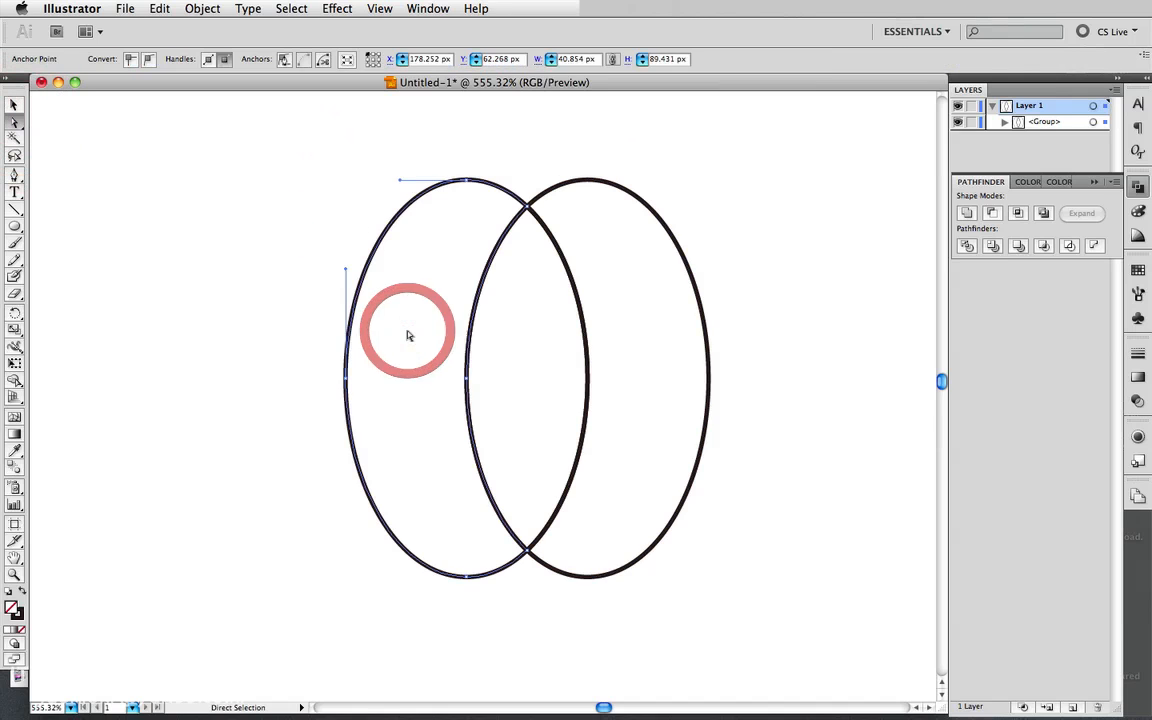
{"action": "left_click_drag", "start_coordinate": [321, 362], "coordinate": [378, 420]}
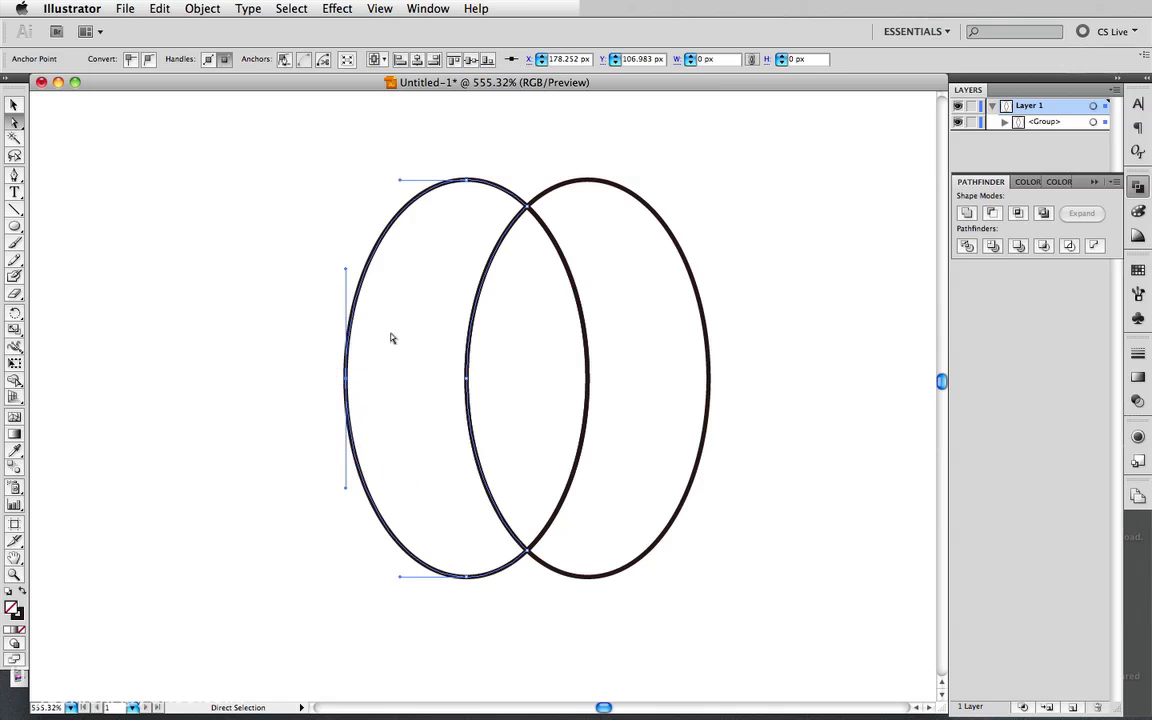
{"action": "left_click", "coordinate": [402, 287]}
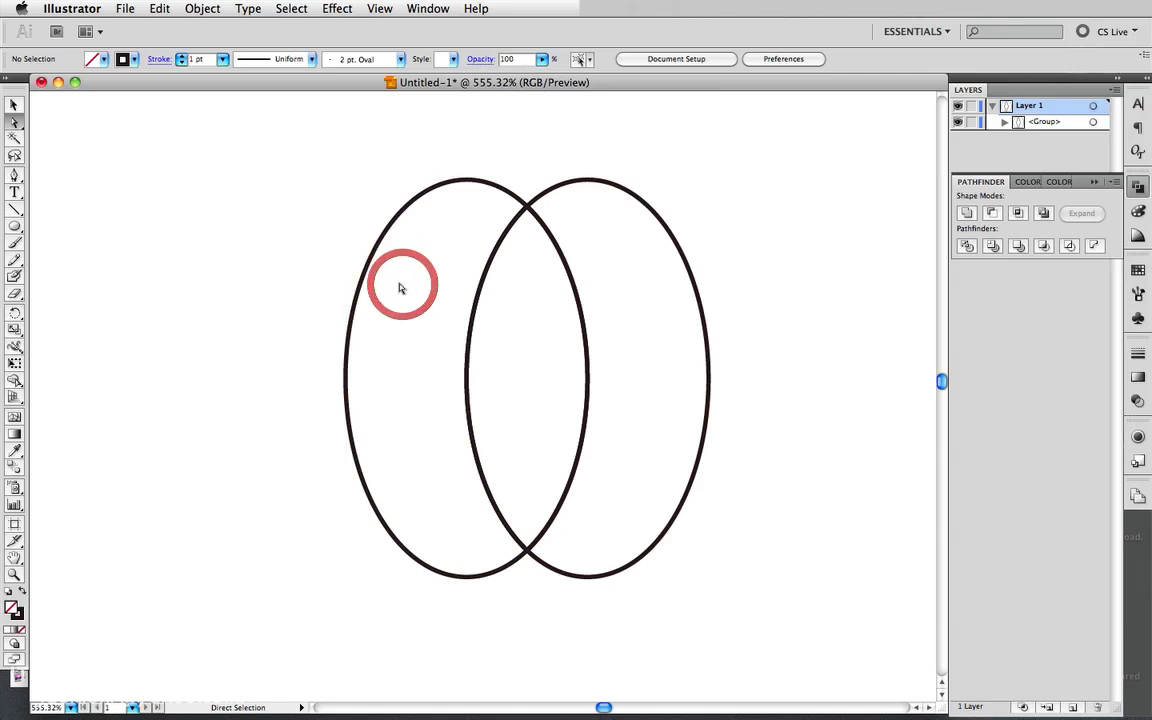
Switch the artwork to Outline view and delete the left ellipse's leftmost and topmost anchor points.
{"action": "left_click", "coordinate": [378, 9]}
{"action": "left_click", "coordinate": [396, 27]}
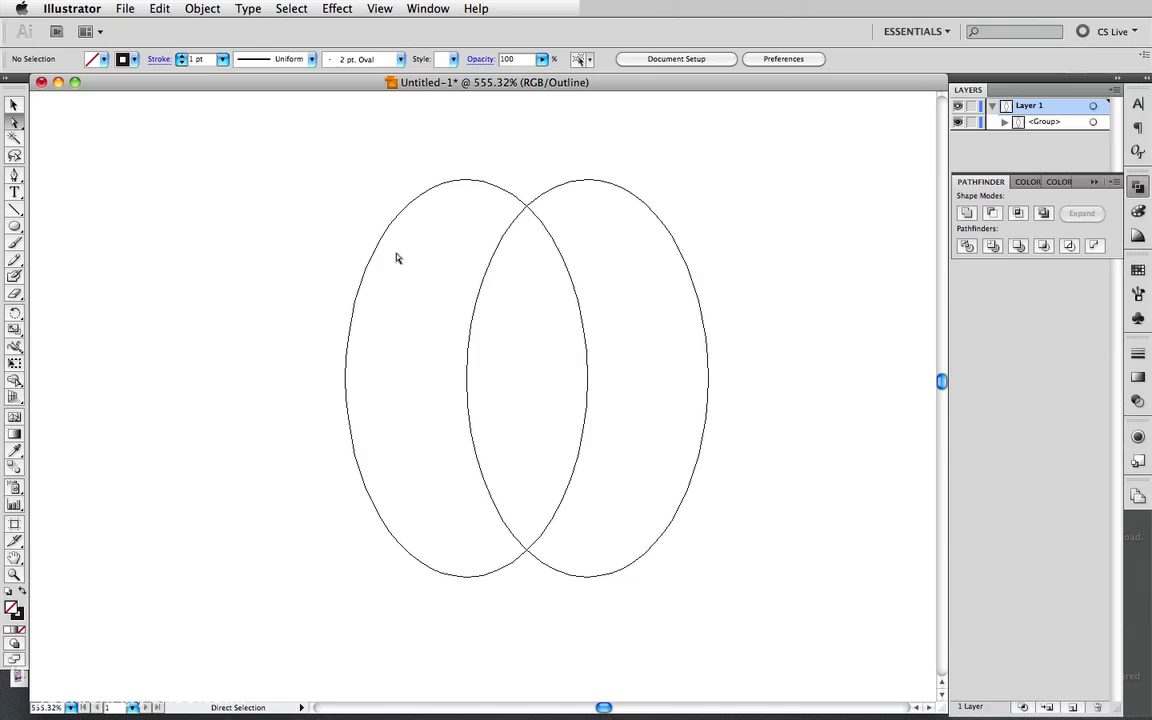
{"action": "left_click", "coordinate": [464, 200]}
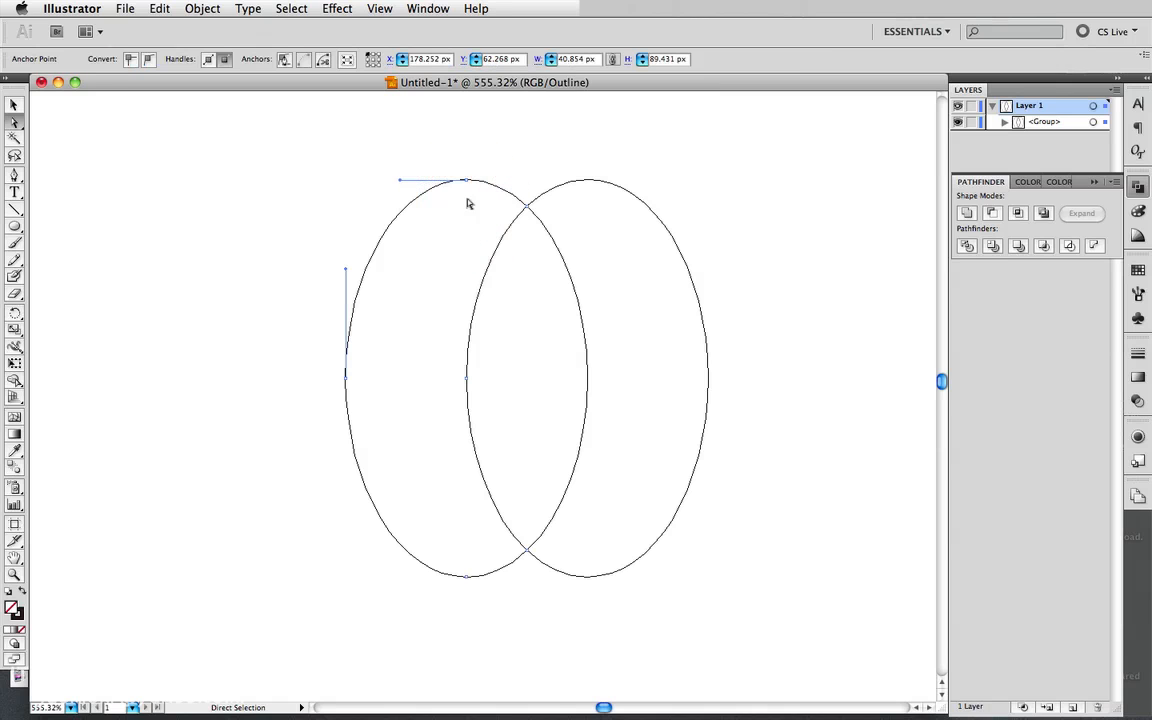
{"action": "left_click_drag", "start_coordinate": [460, 163], "coordinate": [476, 198]}
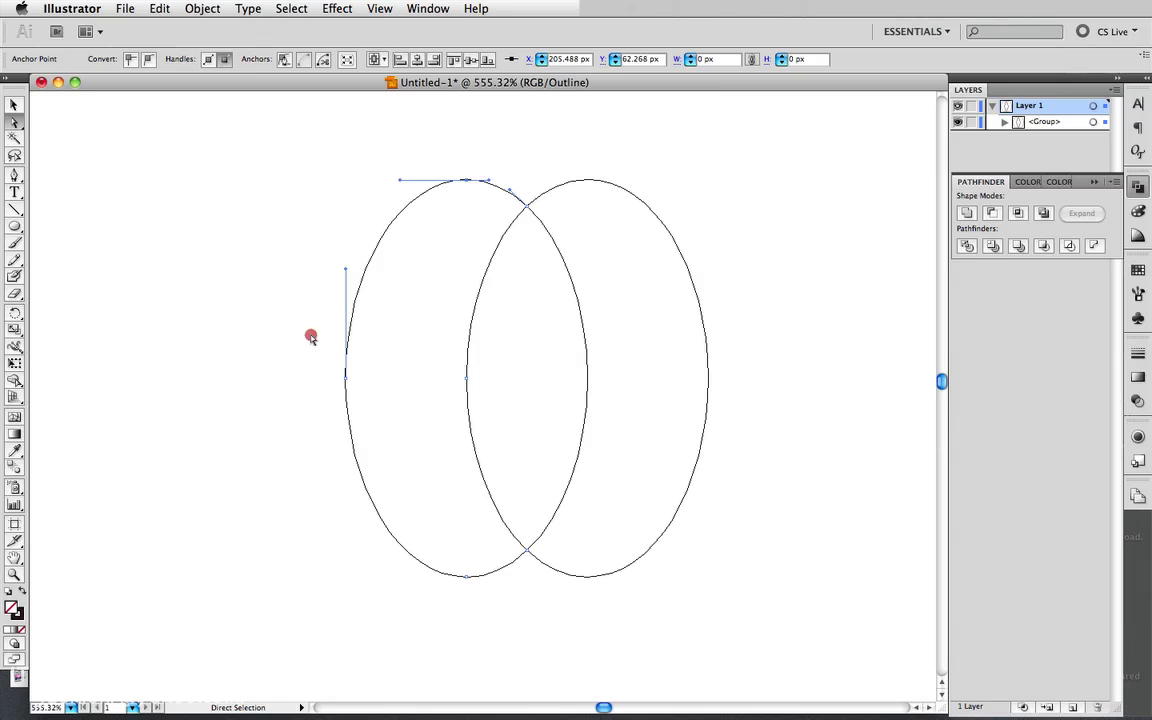
{"action": "left_click_drag", "start_coordinate": [311, 337], "coordinate": [385, 415]}
{"action": "left_click_drag", "start_coordinate": [301, 352], "coordinate": [373, 416]}
{"action": "key", "text": "Delete"}
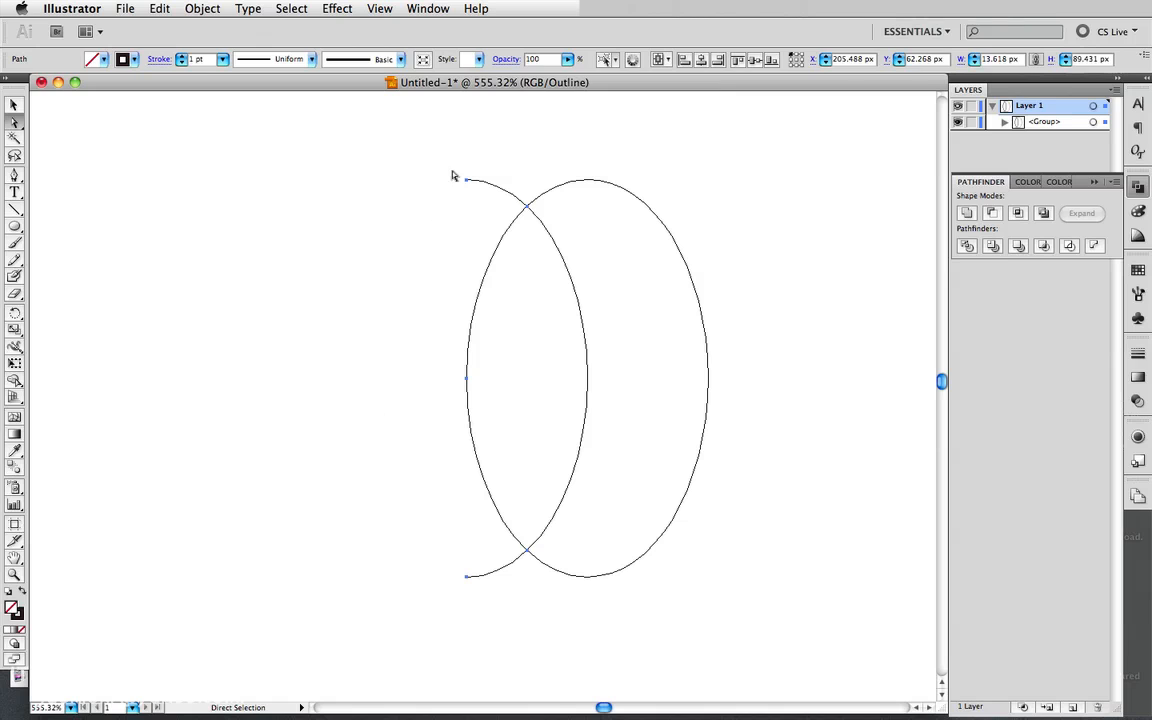
{"action": "left_click_drag", "start_coordinate": [472, 184], "coordinate": [479, 193]}
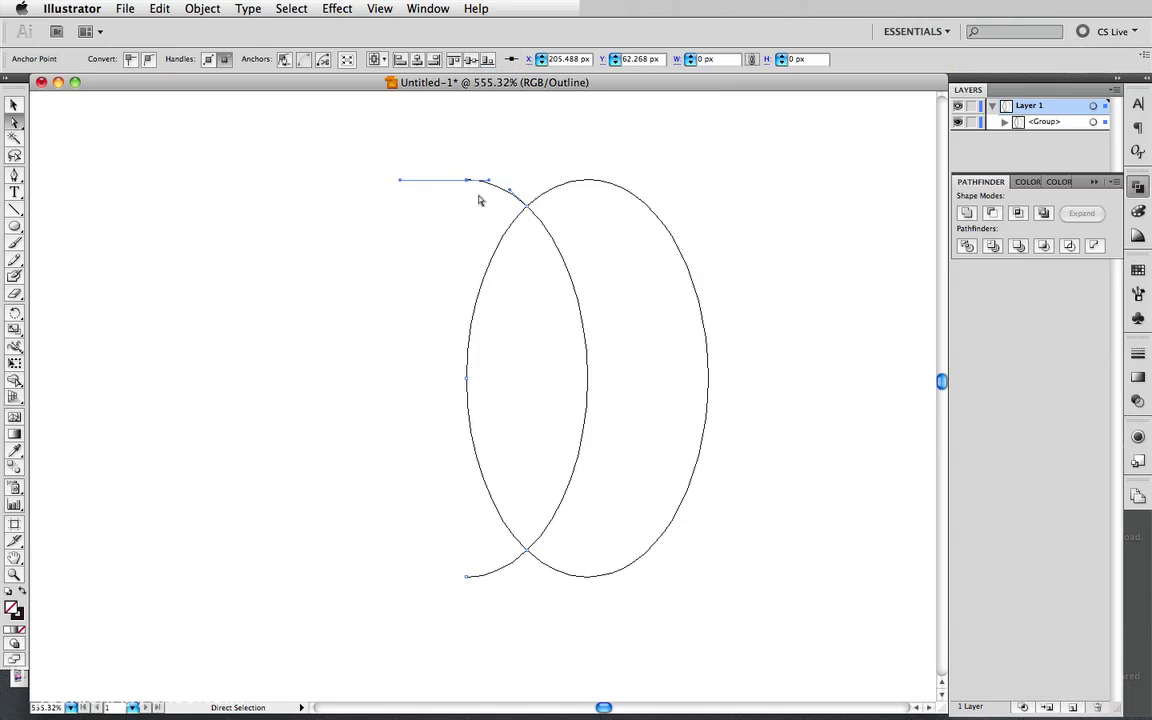
{"action": "key", "text": "Delete"}
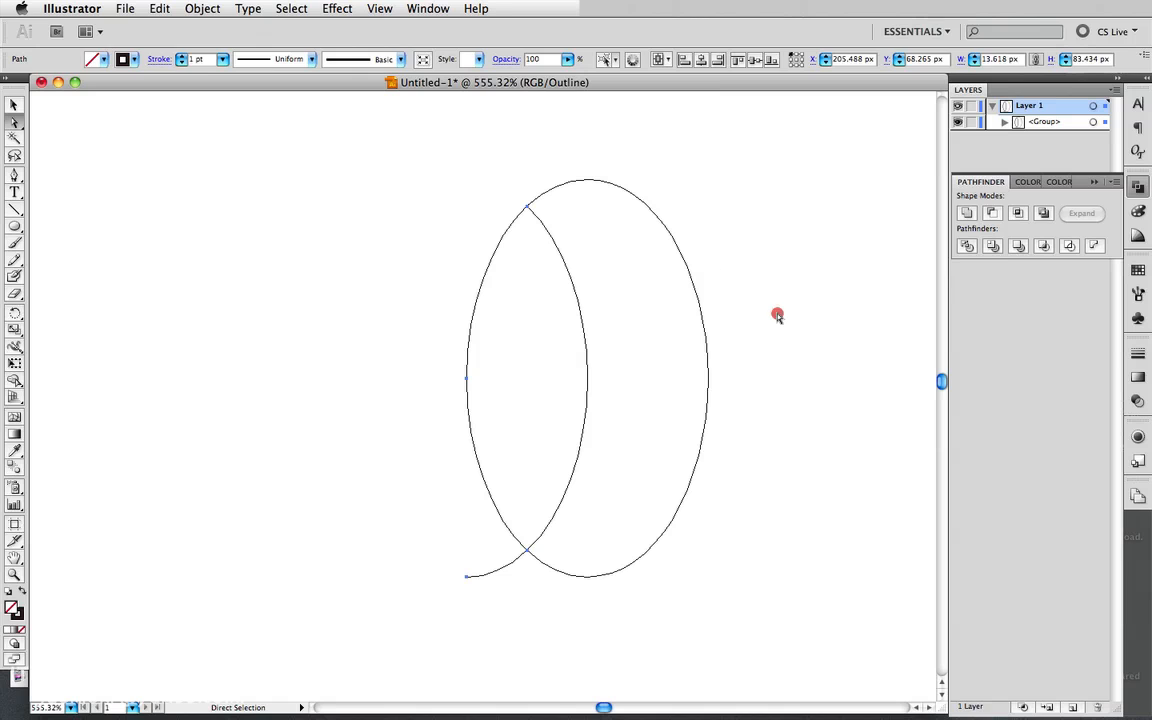
Delete the right ellipse's rightmost and topmost anchor points.
{"action": "left_click_drag", "start_coordinate": [778, 315], "coordinate": [684, 478]}
{"action": "key", "text": "Delete"}
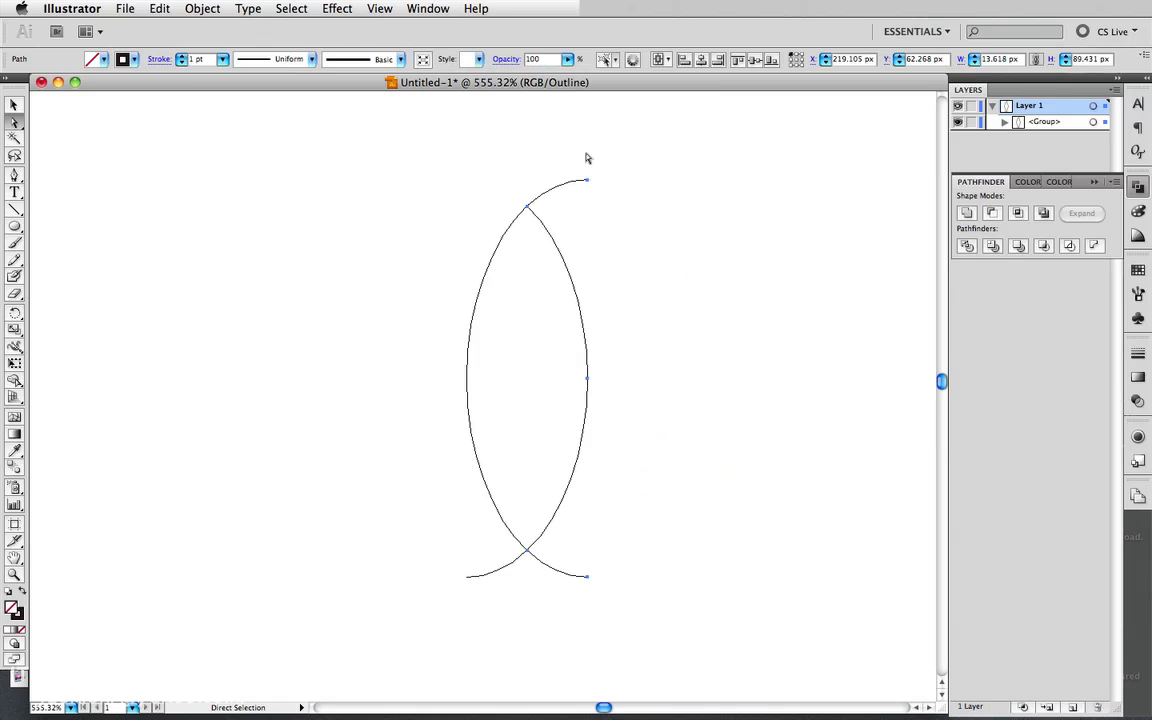
{"action": "left_click_drag", "start_coordinate": [583, 161], "coordinate": [612, 218]}
{"action": "key", "text": "Delete"}
Try to join the two overlapping top endpoints of the grouped curves with the Path Join command.
{"action": "mouse_move", "coordinate": [529, 211]}
{"action": "left_mouse_down"}
{"action": "mouse_move", "coordinate": [556, 200]}
{"action": "mouse_move", "coordinate": [521, 209]}
{"action": "mouse_move", "coordinate": [516, 190]}
{"action": "mouse_move", "coordinate": [545, 221]}
{"action": "mouse_move", "coordinate": [532, 215]}
{"action": "left_mouse_up"}
{"action": "left_click", "coordinate": [550, 203]}
{"action": "left_click", "coordinate": [563, 188]}
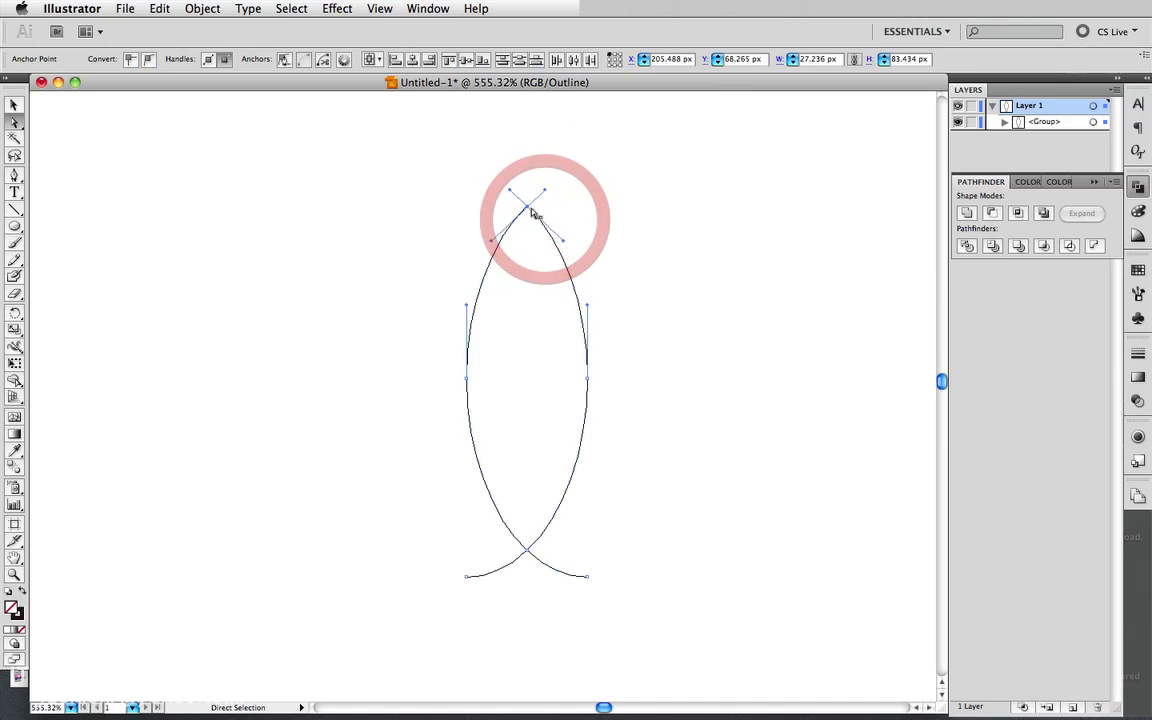
{"action": "left_click", "coordinate": [483, 190]}
{"action": "left_click_drag", "start_coordinate": [506, 186], "coordinate": [545, 235]}
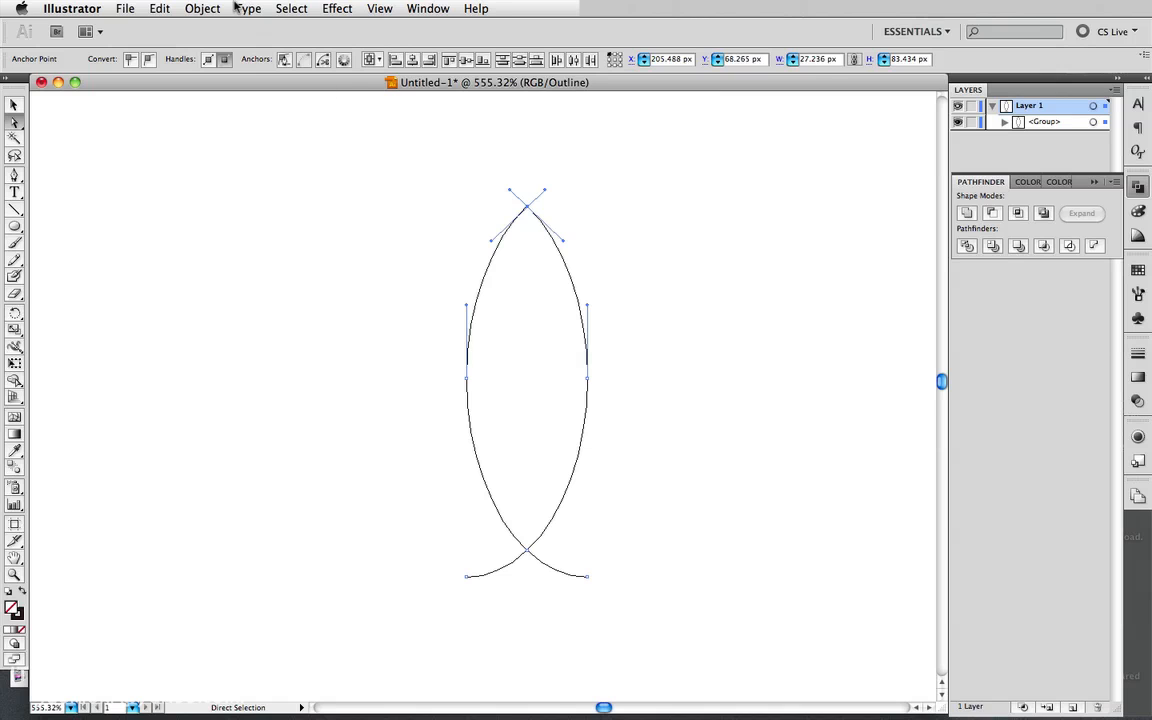
{"action": "left_click", "coordinate": [202, 8]}
{"action": "mouse_move", "coordinate": [291, 311]}
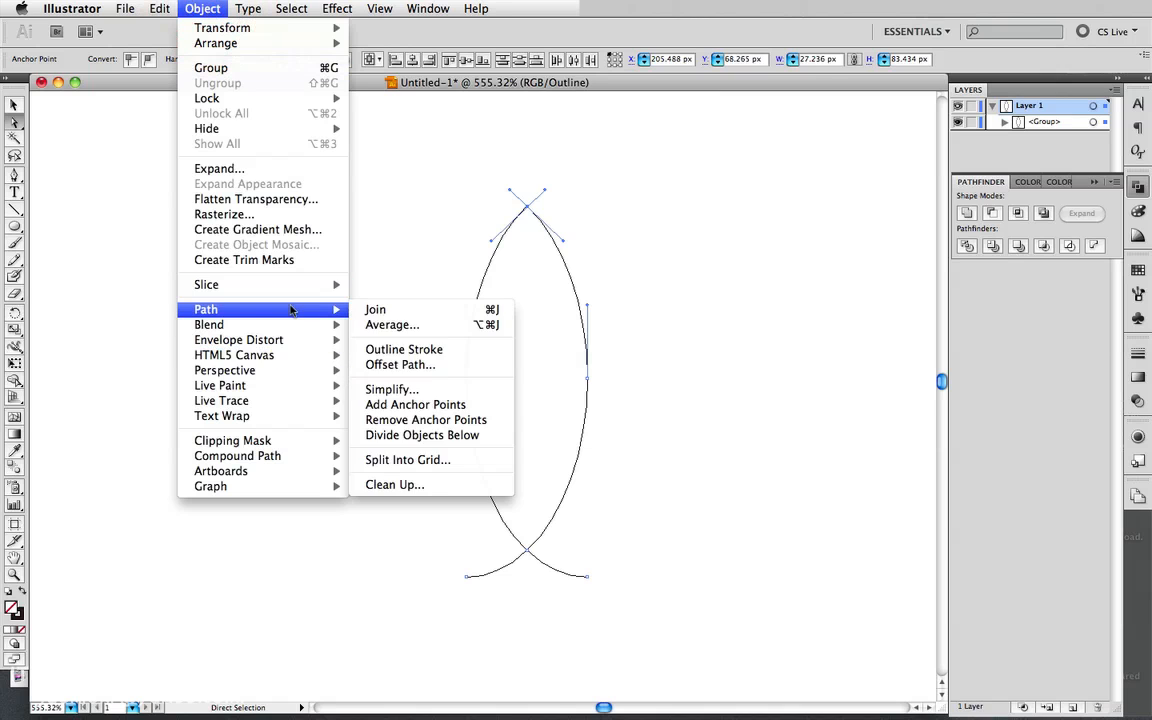
{"action": "left_click", "coordinate": [377, 311]}
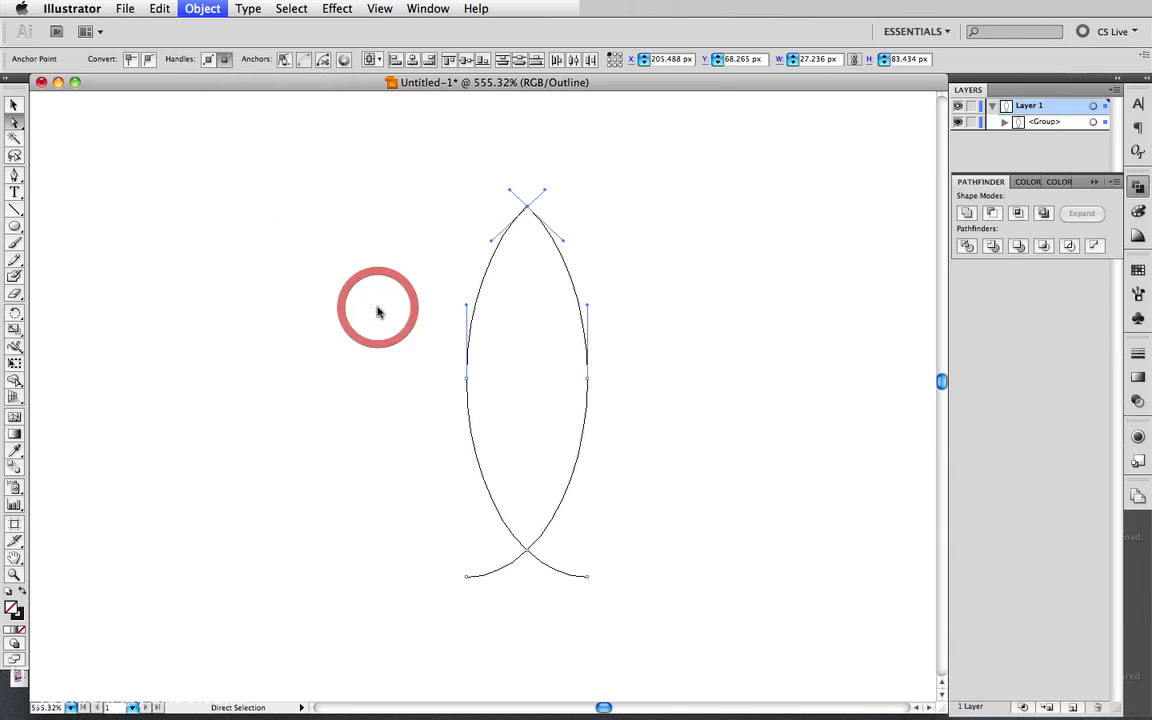
{"action": "left_click_drag", "start_coordinate": [589, 138], "coordinate": [546, 296]}
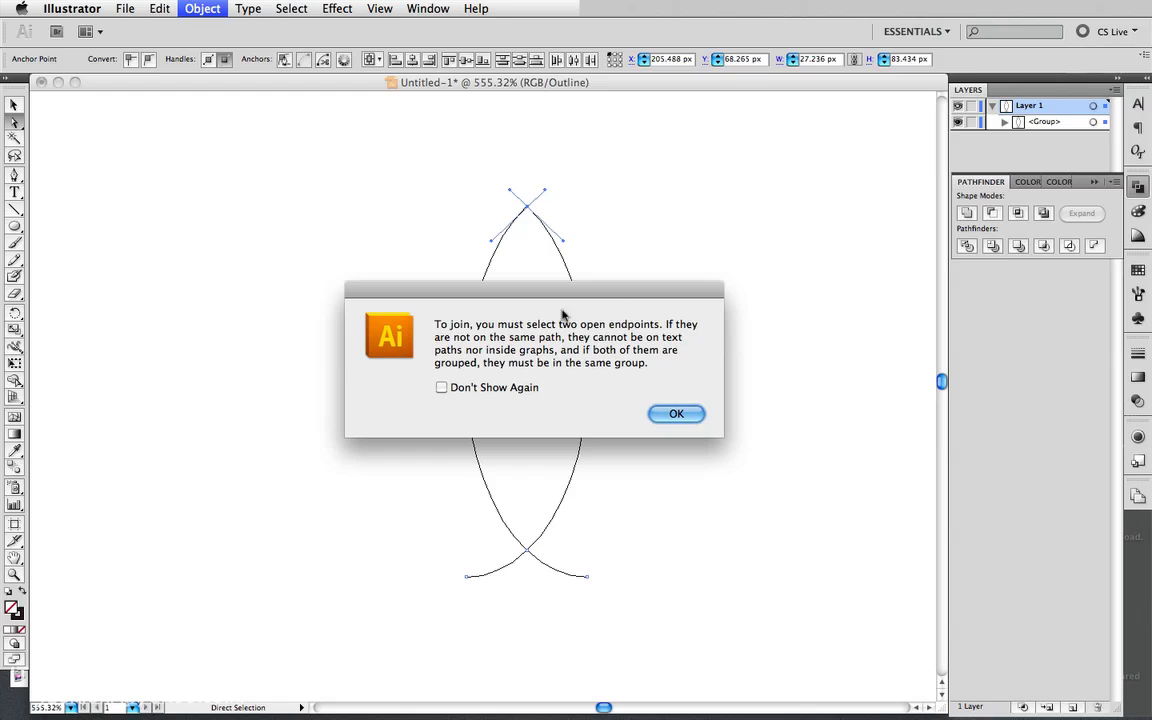
{"action": "left_click", "coordinate": [677, 414]}
{"action": "left_click", "coordinate": [586, 237]}
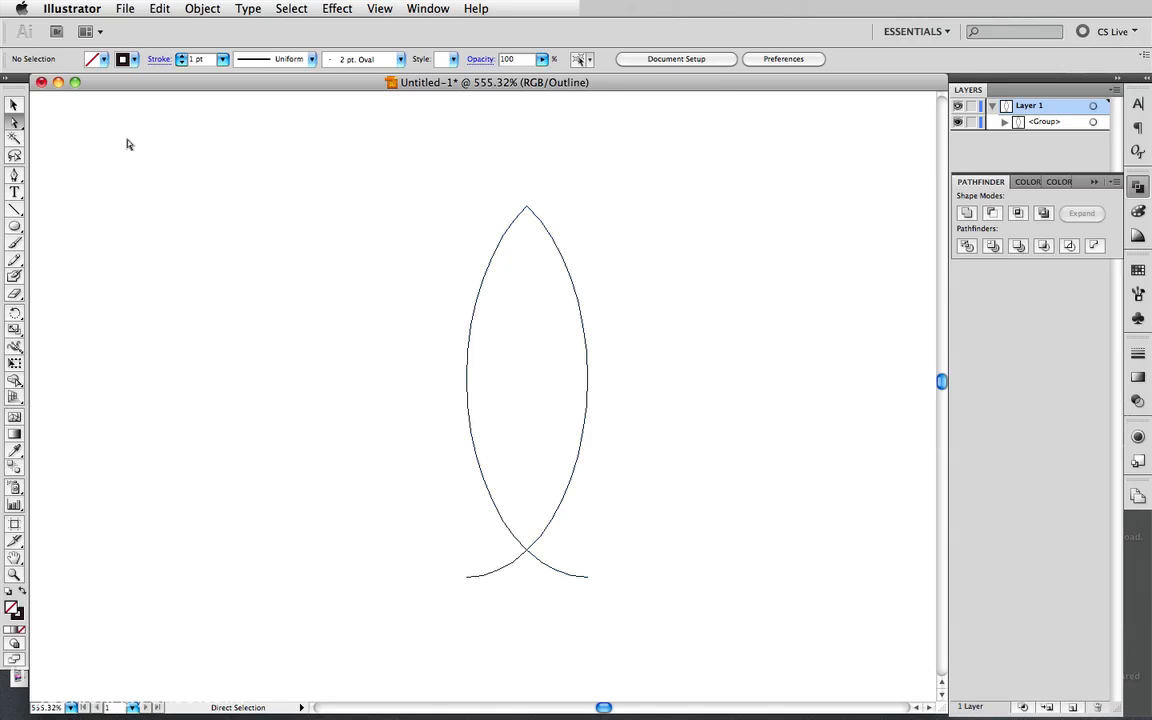
Move the grouped artwork about 35 px to the left and ungroup it into separate paths.
{"action": "left_click", "coordinate": [14, 105]}
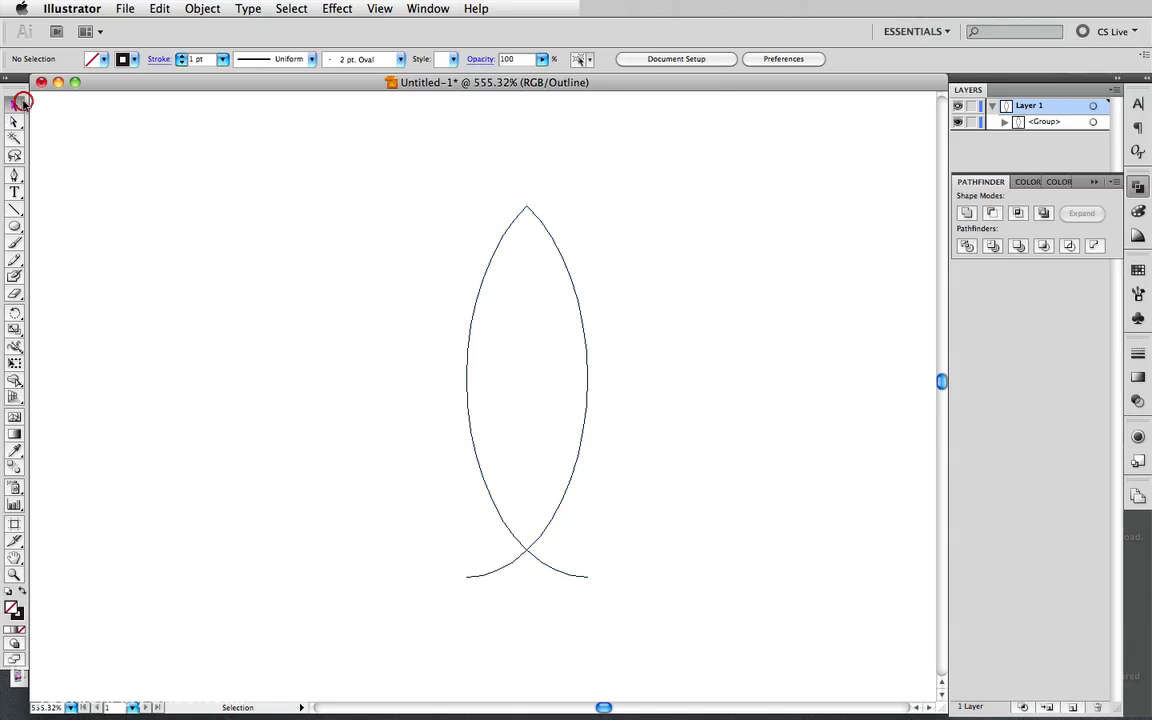
{"action": "left_click", "coordinate": [477, 311]}
{"action": "left_click_drag", "start_coordinate": [478, 309], "coordinate": [316, 301]}
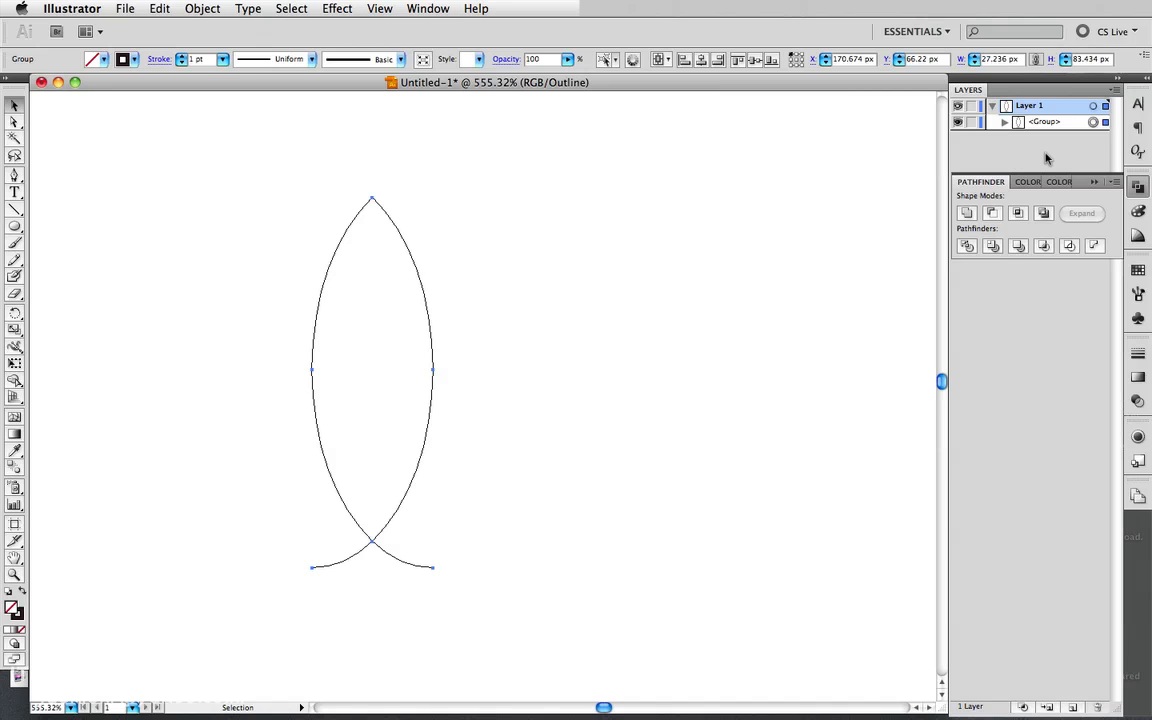
{"action": "left_click", "coordinate": [1042, 122]}
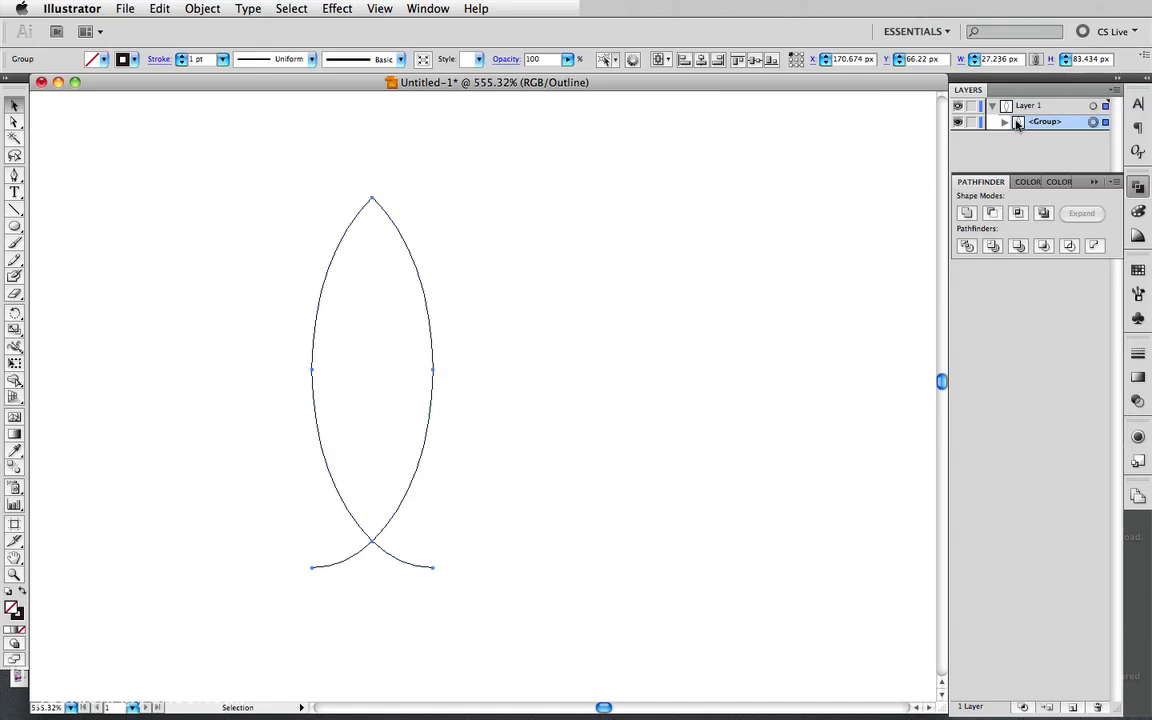
{"action": "right_click", "coordinate": [424, 290]}
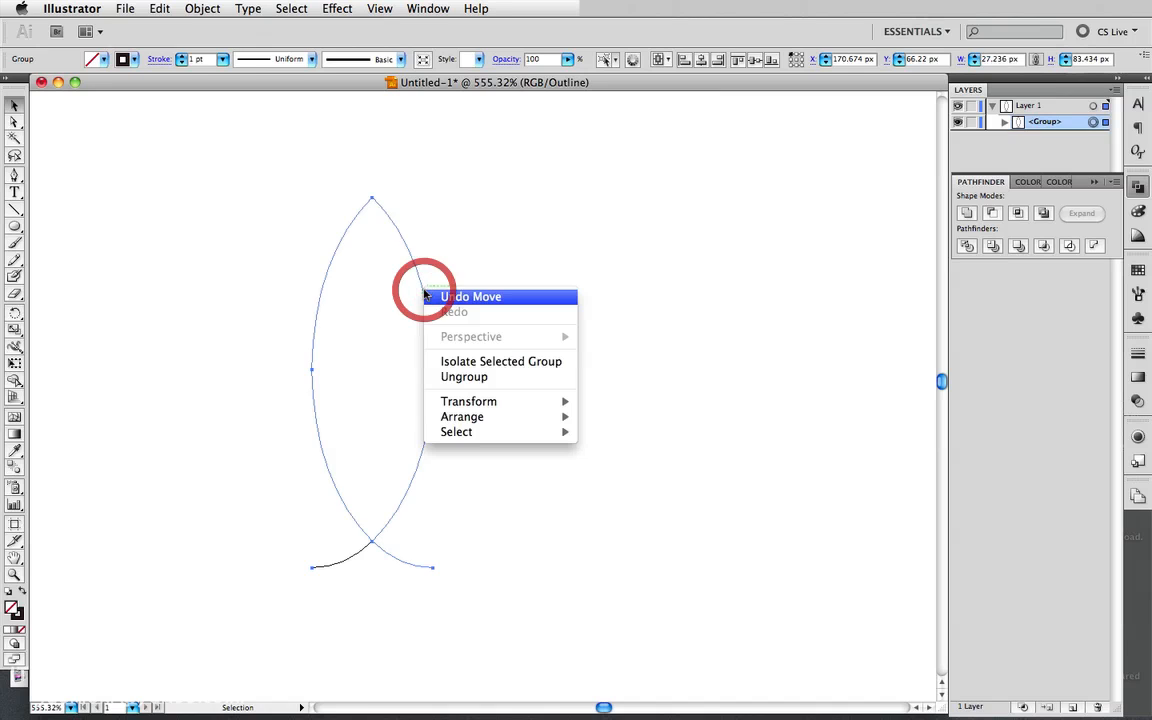
{"action": "left_click", "coordinate": [397, 227]}
{"action": "right_click", "coordinate": [397, 228]}
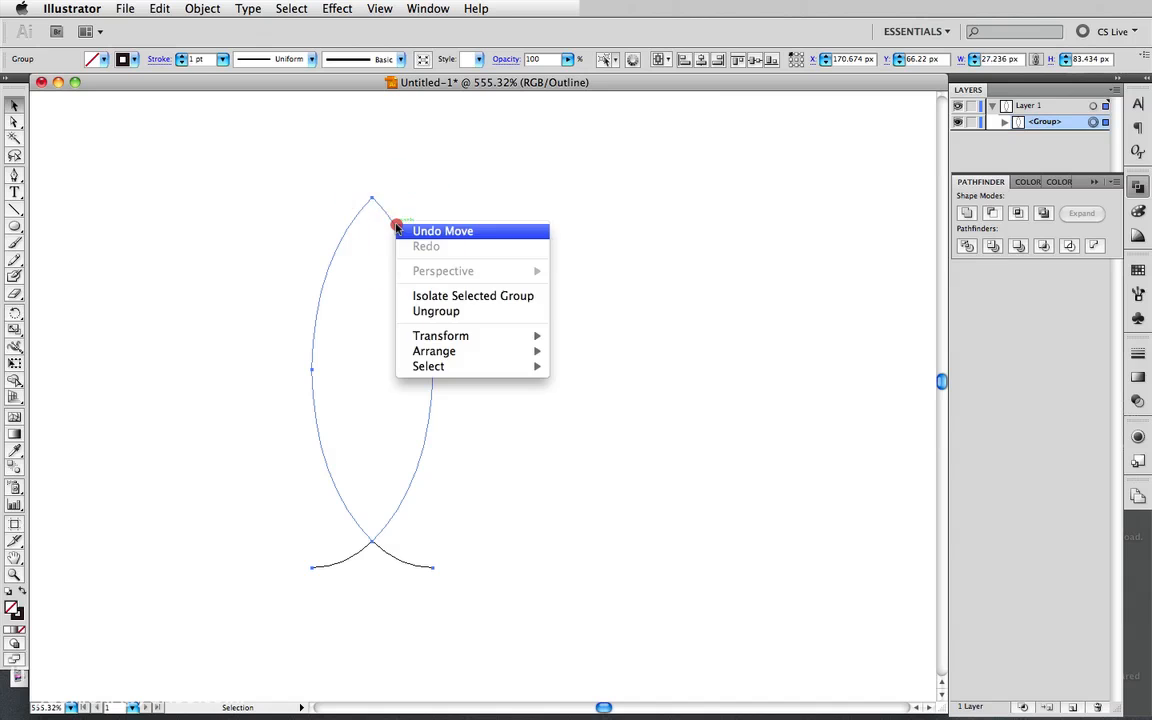
{"action": "left_click", "coordinate": [405, 310]}
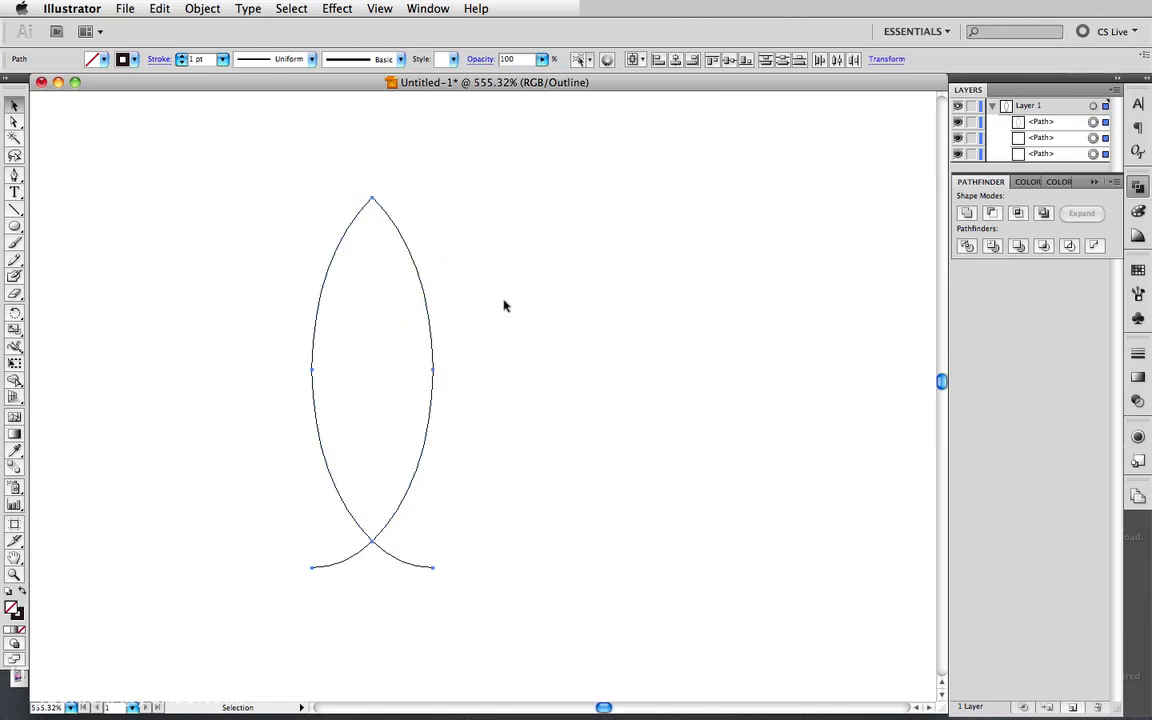
Pull the closed pointed leaf path out from between the two open curves and delete it.
{"action": "left_click", "coordinate": [504, 303]}
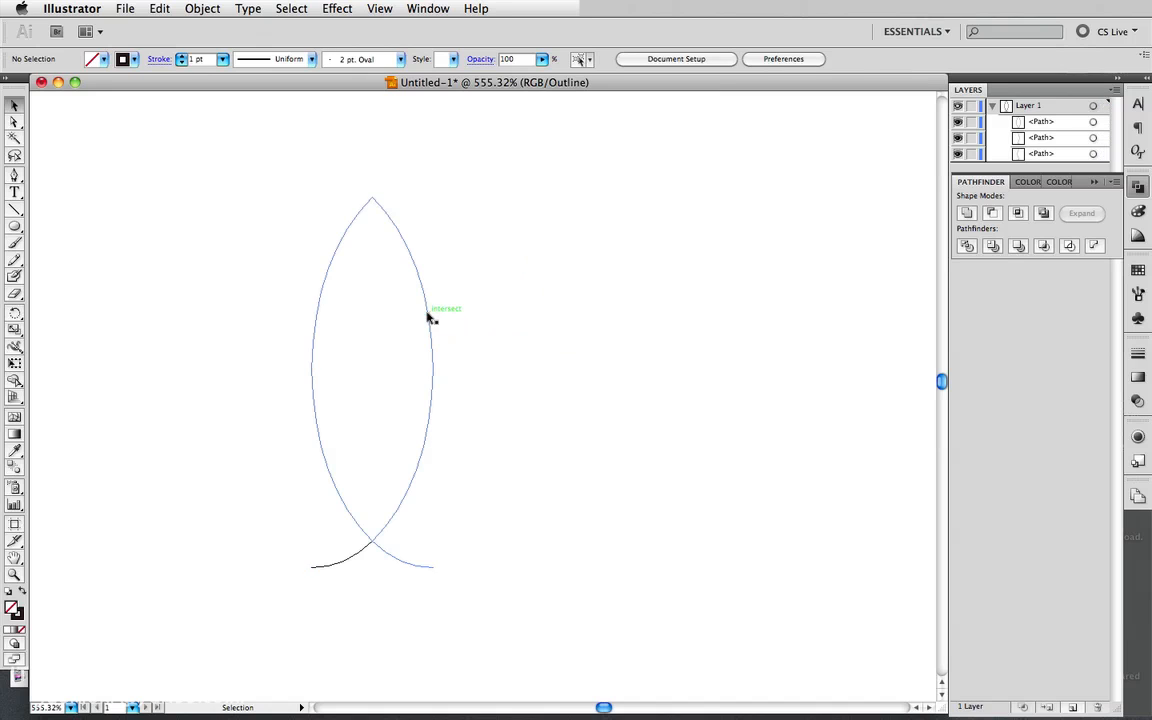
{"action": "left_click_drag", "start_coordinate": [428, 318], "coordinate": [589, 319]}
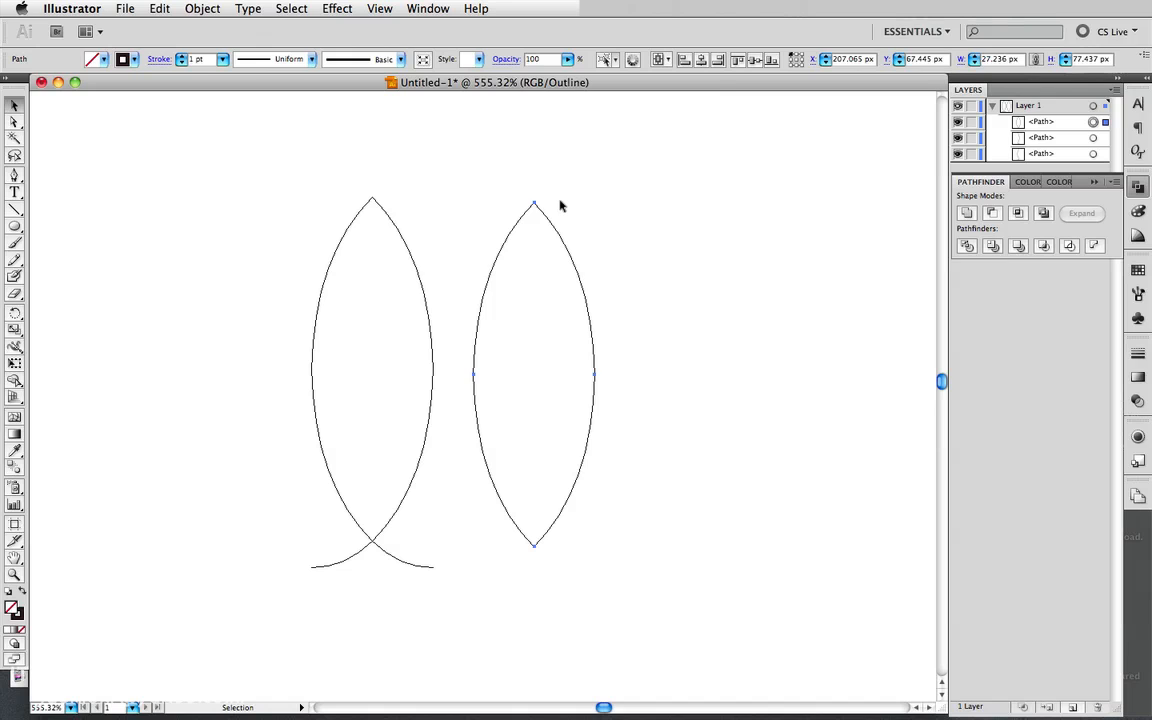
{"action": "key", "text": "Delete"}
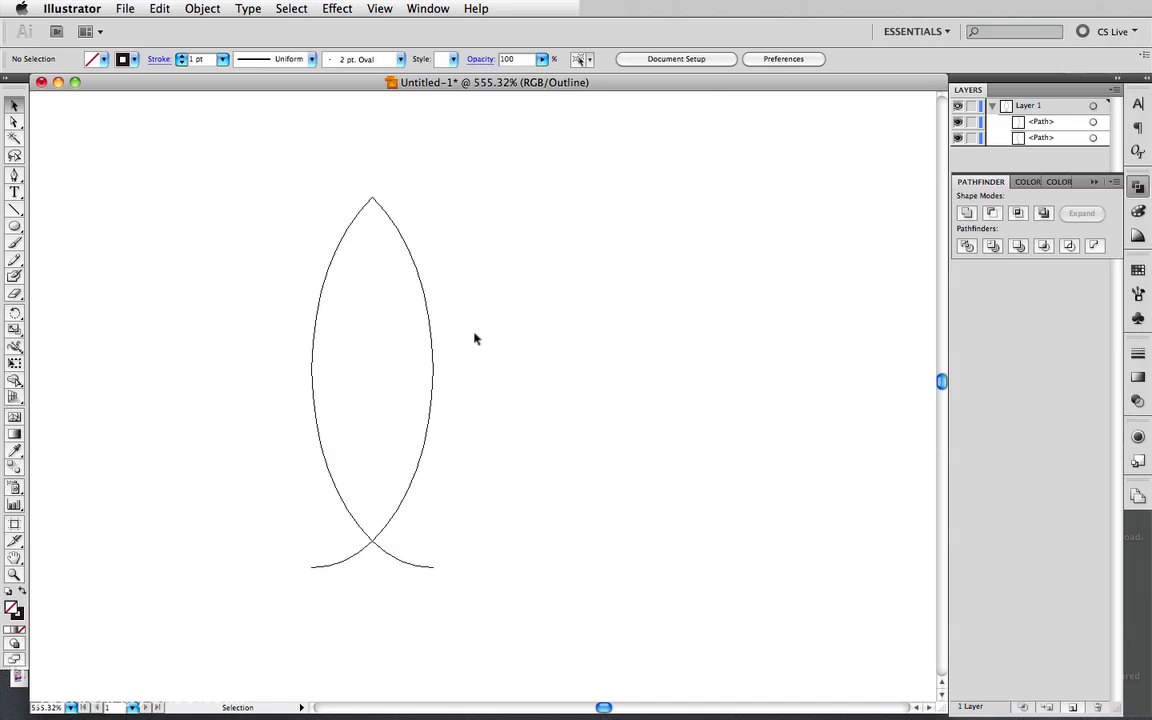
Join the overlapping top endpoints of the left and right curves into a single path.
{"action": "left_click", "coordinate": [14, 121]}
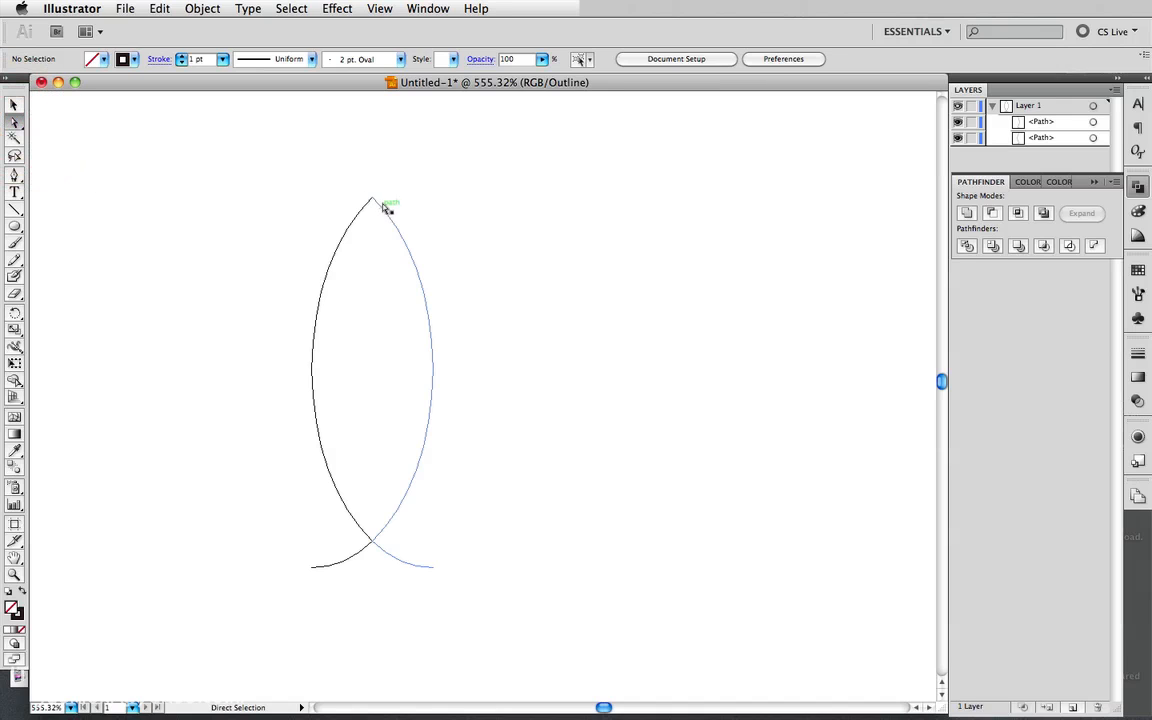
{"action": "left_click_drag", "start_coordinate": [372, 201], "coordinate": [421, 194]}
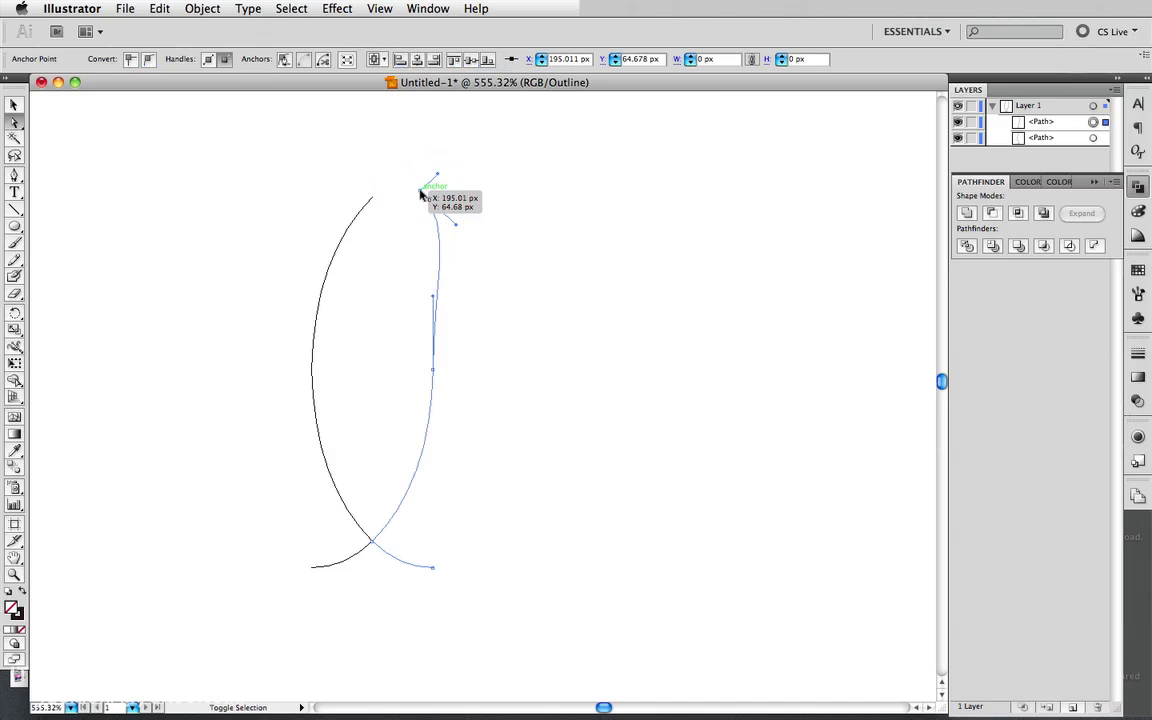
{"action": "key", "text": "super+z"}
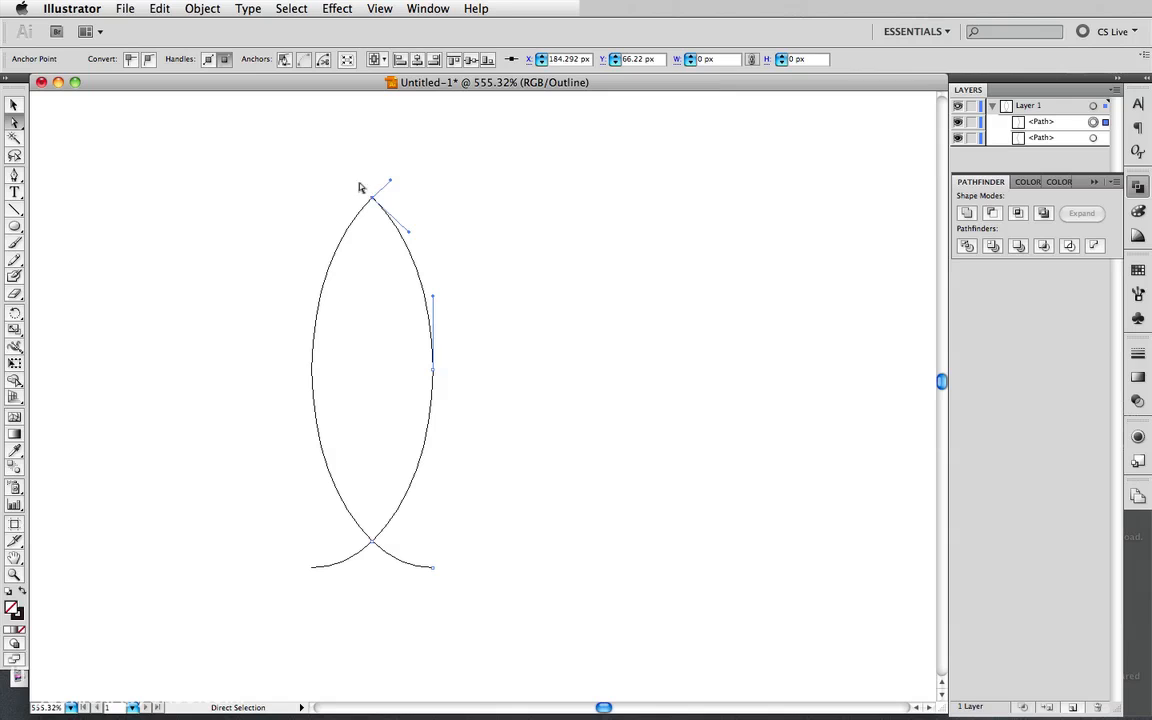
{"action": "left_click_drag", "start_coordinate": [360, 188], "coordinate": [394, 211]}
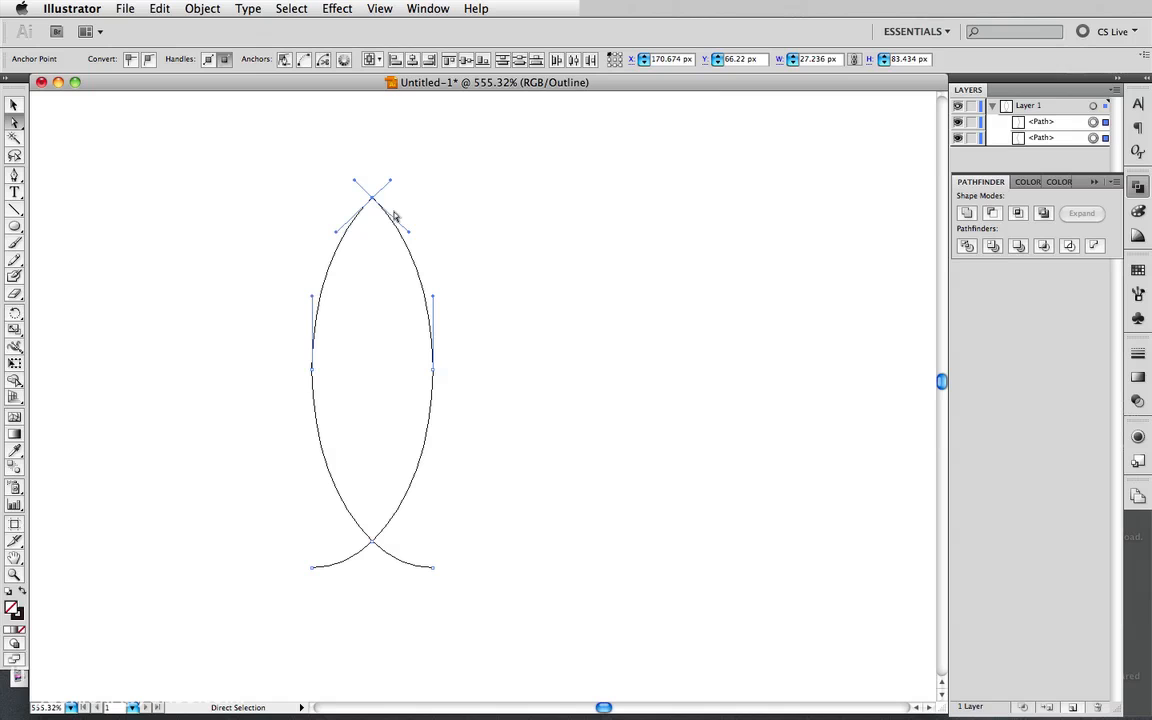
{"action": "left_click", "coordinate": [202, 9]}
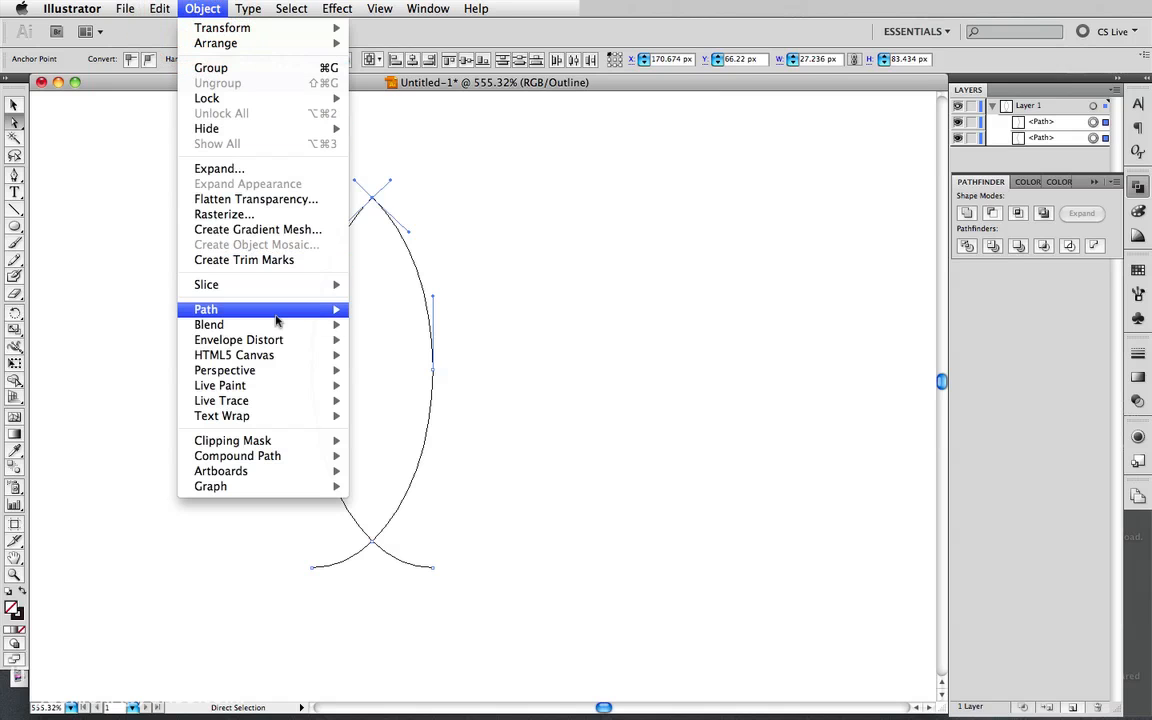
{"action": "mouse_move", "coordinate": [277, 318]}
{"action": "left_click", "coordinate": [368, 312]}
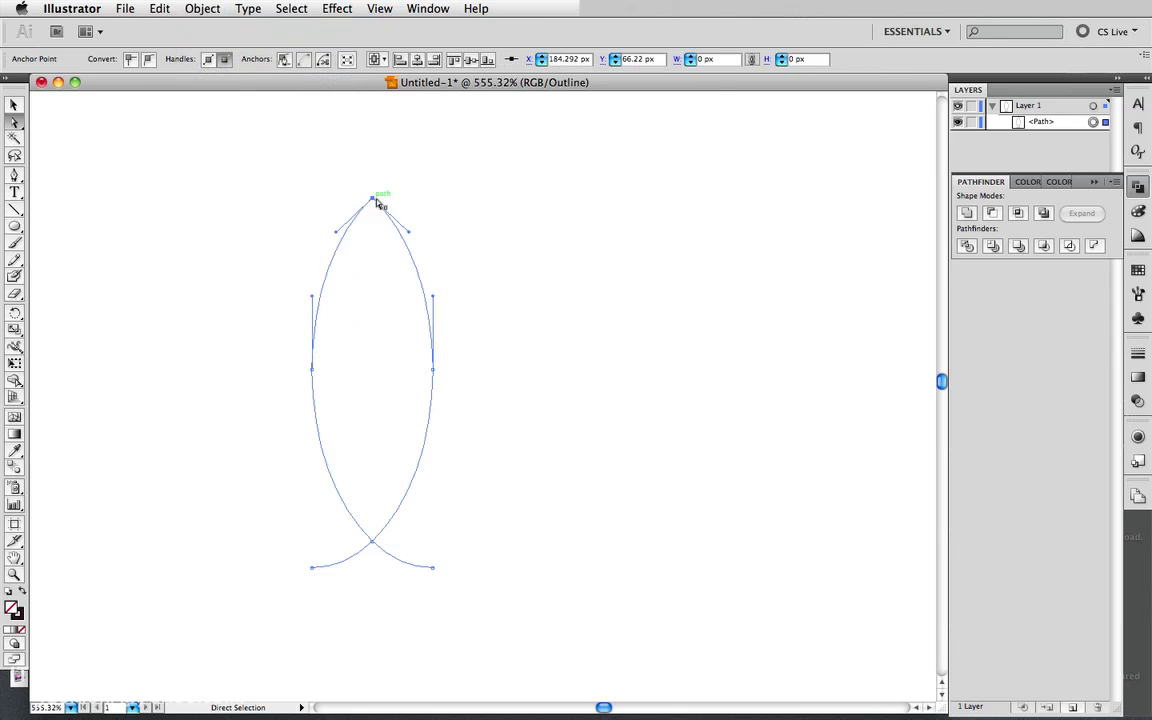
Pull the joined top anchor point sideways to test it, undo the move and deselect the path.
{"action": "left_click", "coordinate": [419, 203]}
{"action": "left_click_drag", "start_coordinate": [376, 199], "coordinate": [429, 198]}
{"action": "key", "text": "super+z"}
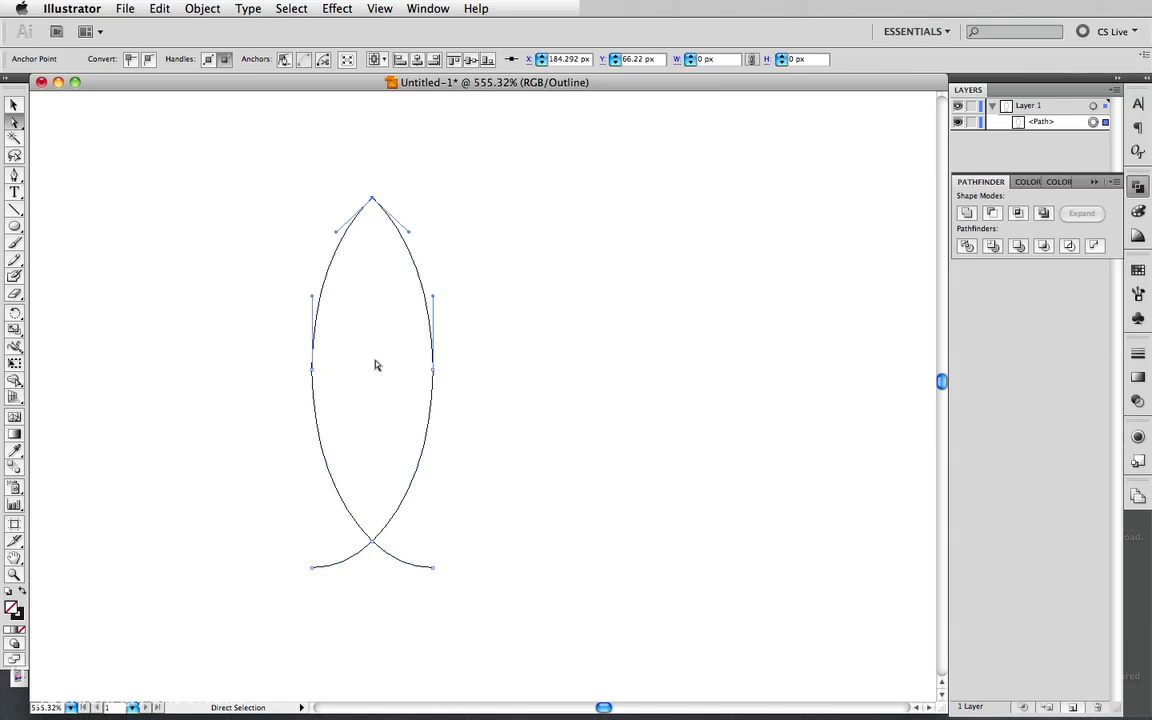
{"action": "left_click", "coordinate": [376, 365]}
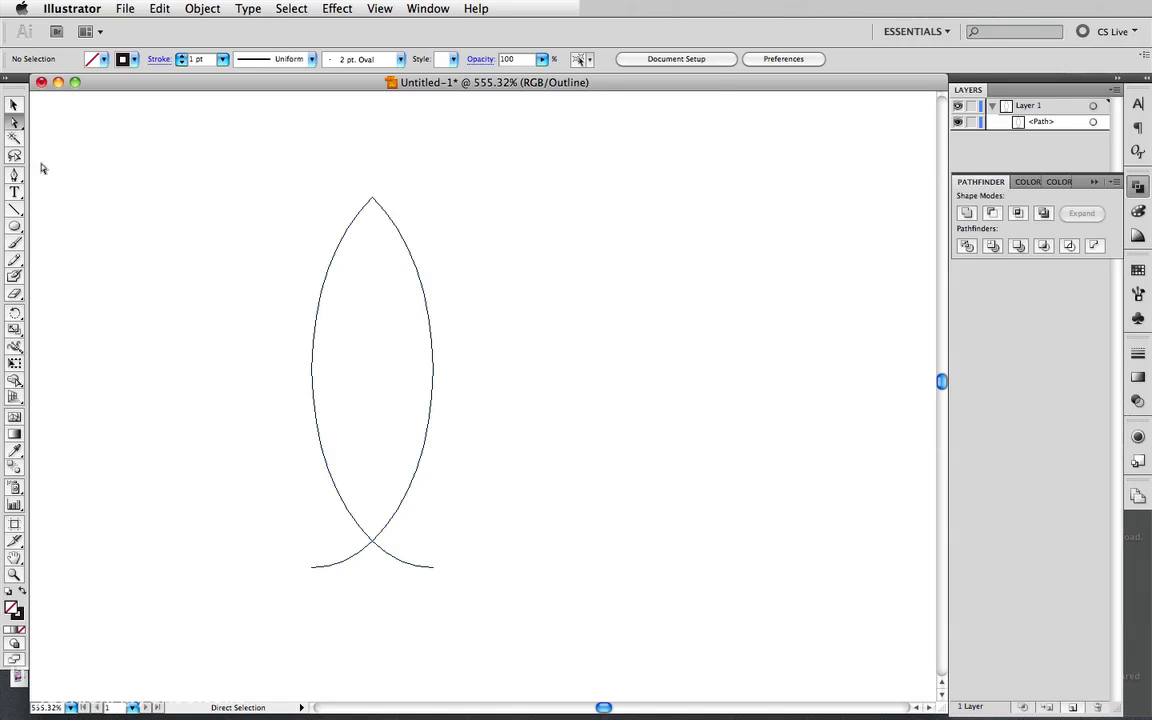
Round the path's pointed top by converting its corner anchor to a smooth point with horizontal handles.
{"action": "left_click", "coordinate": [14, 191]}
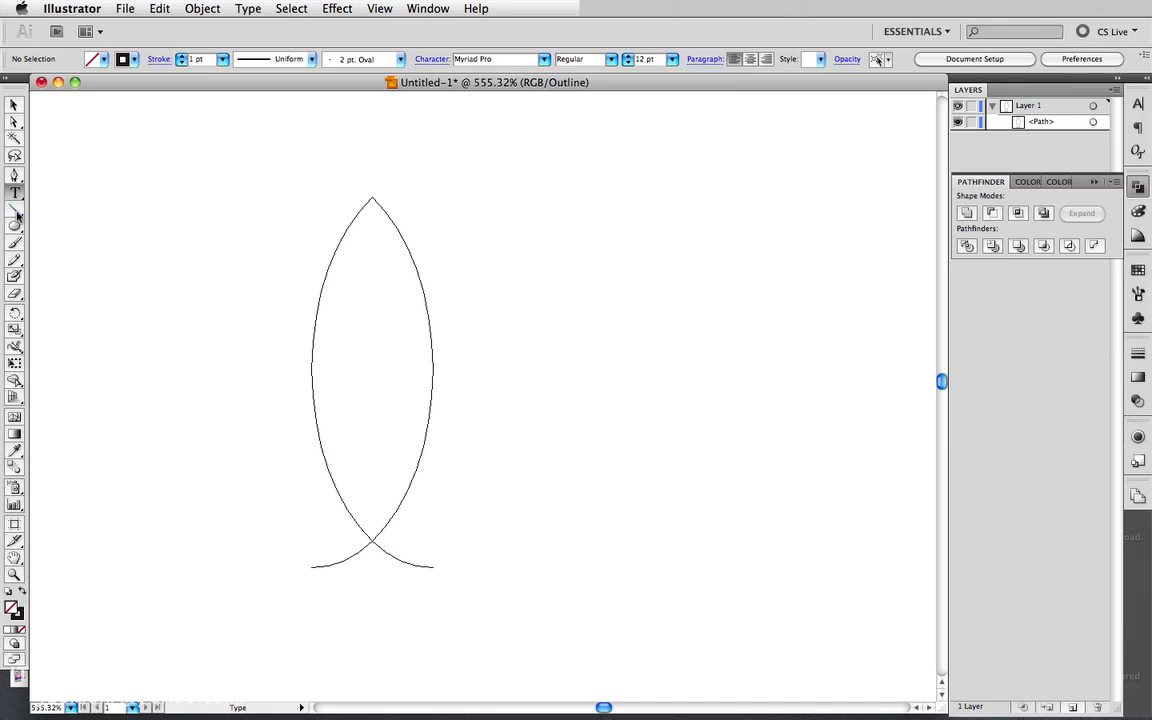
{"action": "left_click_drag", "start_coordinate": [14, 174], "coordinate": [70, 230]}
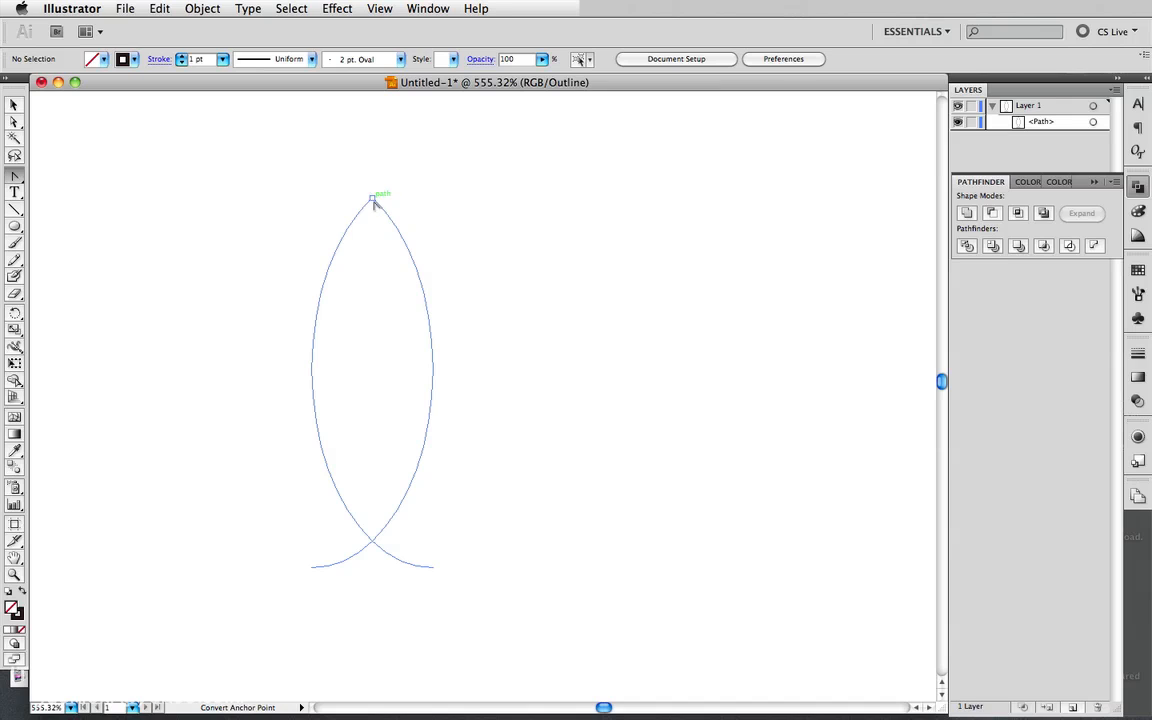
{"action": "left_click_drag", "start_coordinate": [372, 198], "coordinate": [405, 198]}
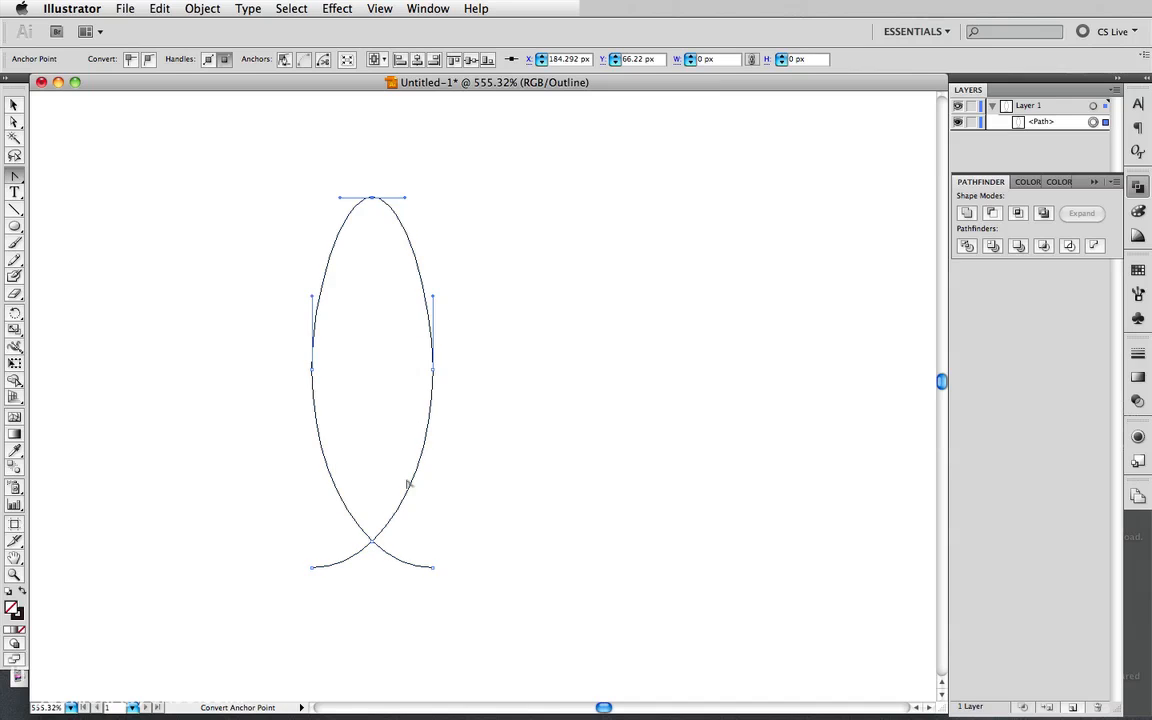
{"action": "left_click", "coordinate": [14, 104]}
{"action": "left_click", "coordinate": [275, 334]}
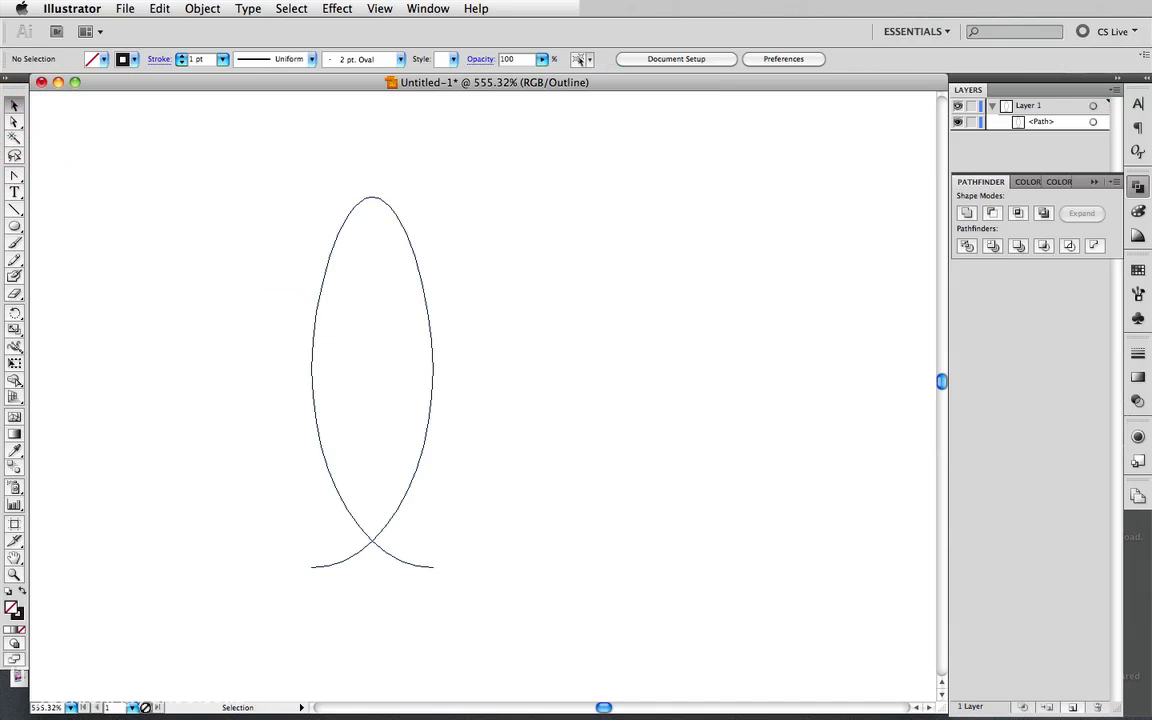
Duplicate the loop horizontally to the right, snapping the copy's lower-left end anchor onto the original's lower-right end anchor.
{"action": "left_click", "coordinate": [14, 573]}
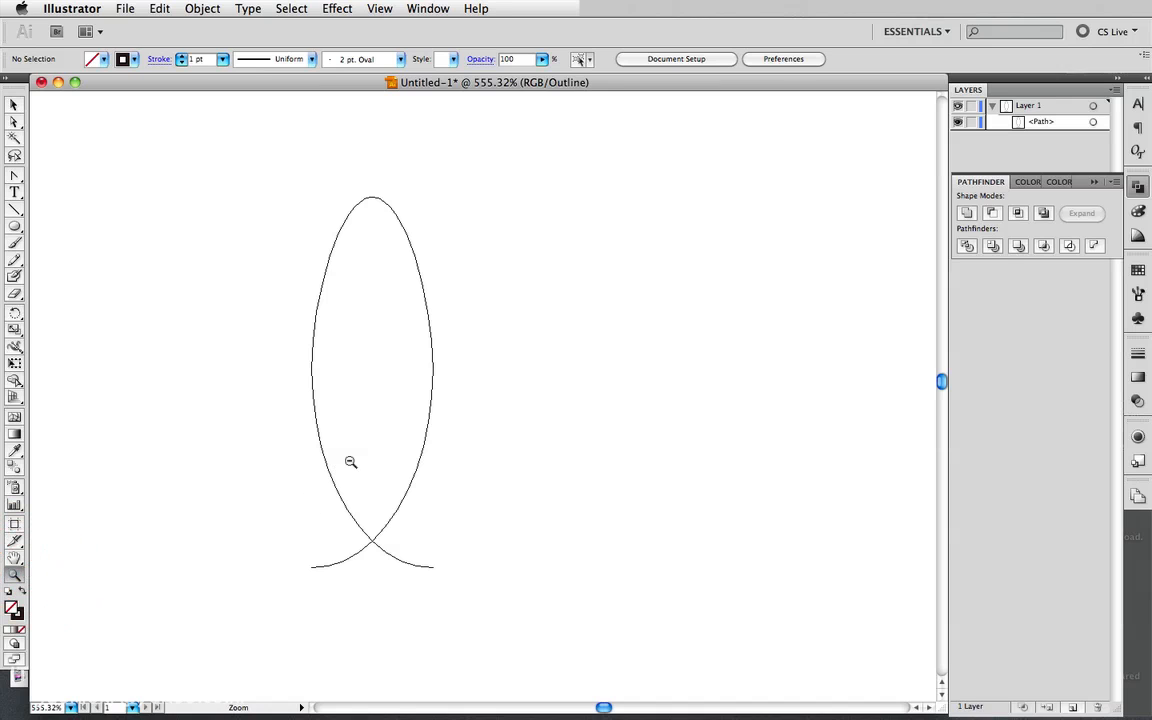
{"action": "left_click", "coordinate": [315, 415], "text": "alt"}
{"action": "left_click", "coordinate": [315, 415], "text": "alt"}
{"action": "left_click_drag", "start_coordinate": [586, 341], "coordinate": [411, 375]}
{"action": "left_click", "coordinate": [15, 105]}
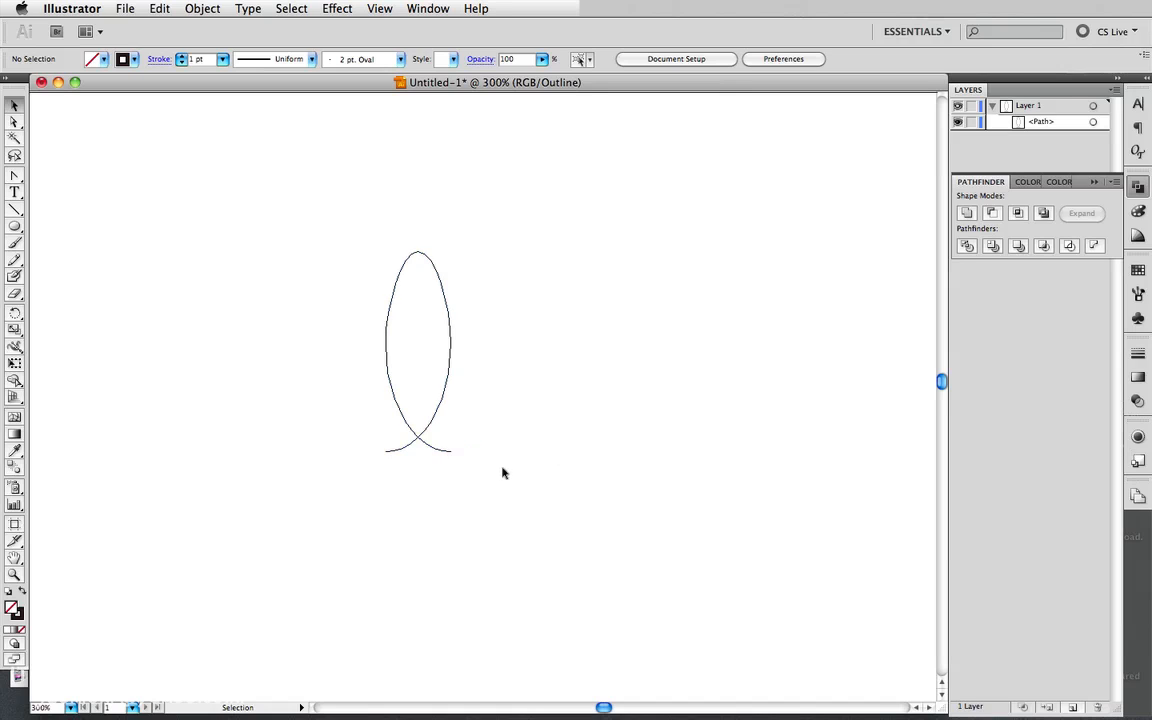
{"action": "left_click_drag", "start_coordinate": [410, 441], "coordinate": [496, 445]}
{"action": "key", "text": "super+z"}
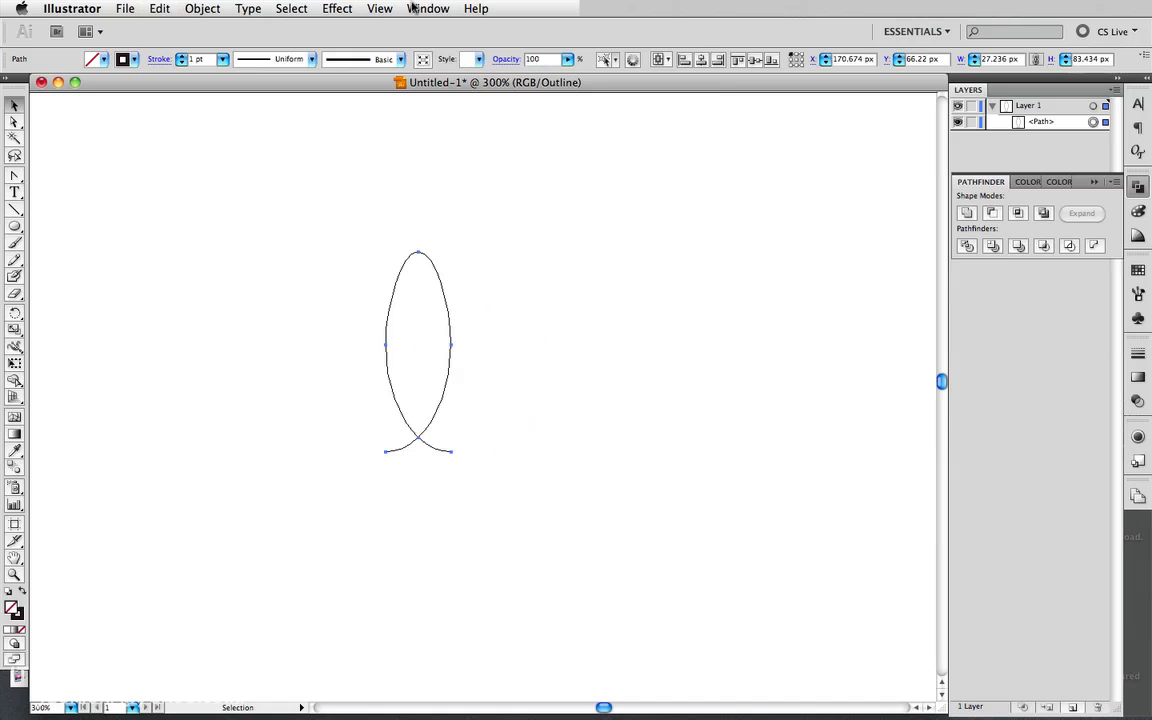
{"action": "left_click", "coordinate": [380, 8]}
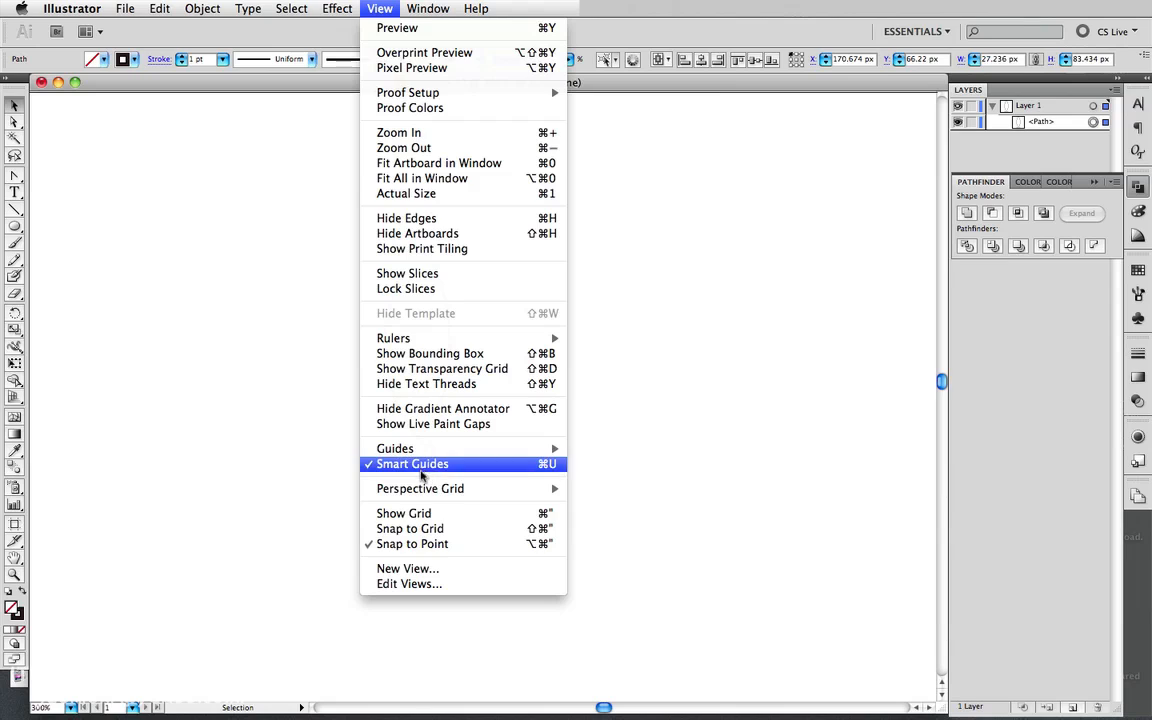
{"action": "left_click", "coordinate": [302, 497]}
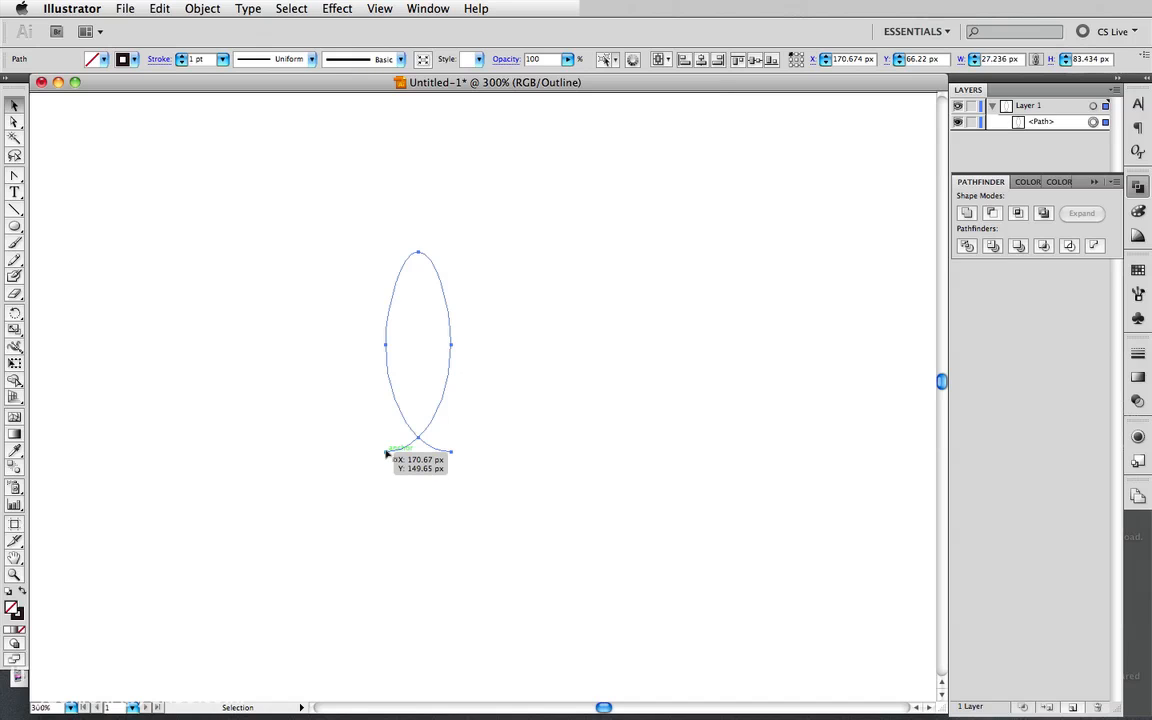
{"action": "left_click_drag", "start_coordinate": [386, 454], "coordinate": [452, 455]}
{"action": "key", "text": "alt"}
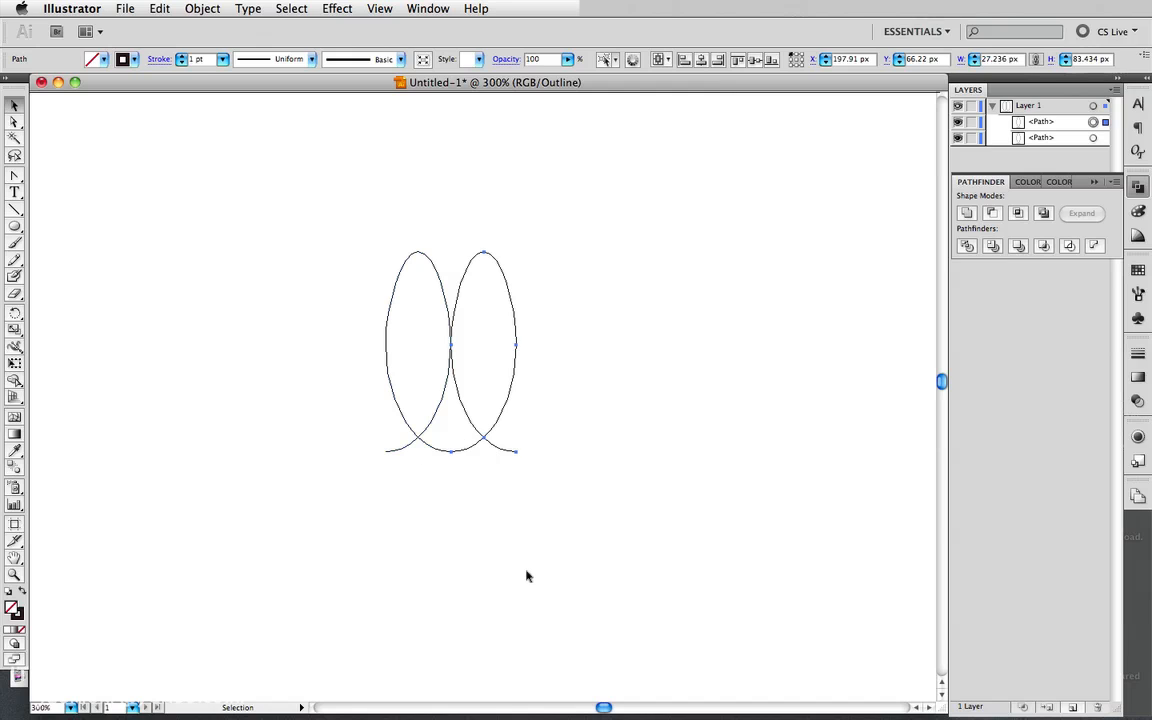
Repeat the duplicating move six times to extend the pattern into a row of eight touching loops.
{"action": "key", "text": "super+d"}
{"action": "key", "text": "super+d"}
{"action": "key", "text": "super+d"}
{"action": "key", "text": "super+d"}
{"action": "key", "text": "super+d"}
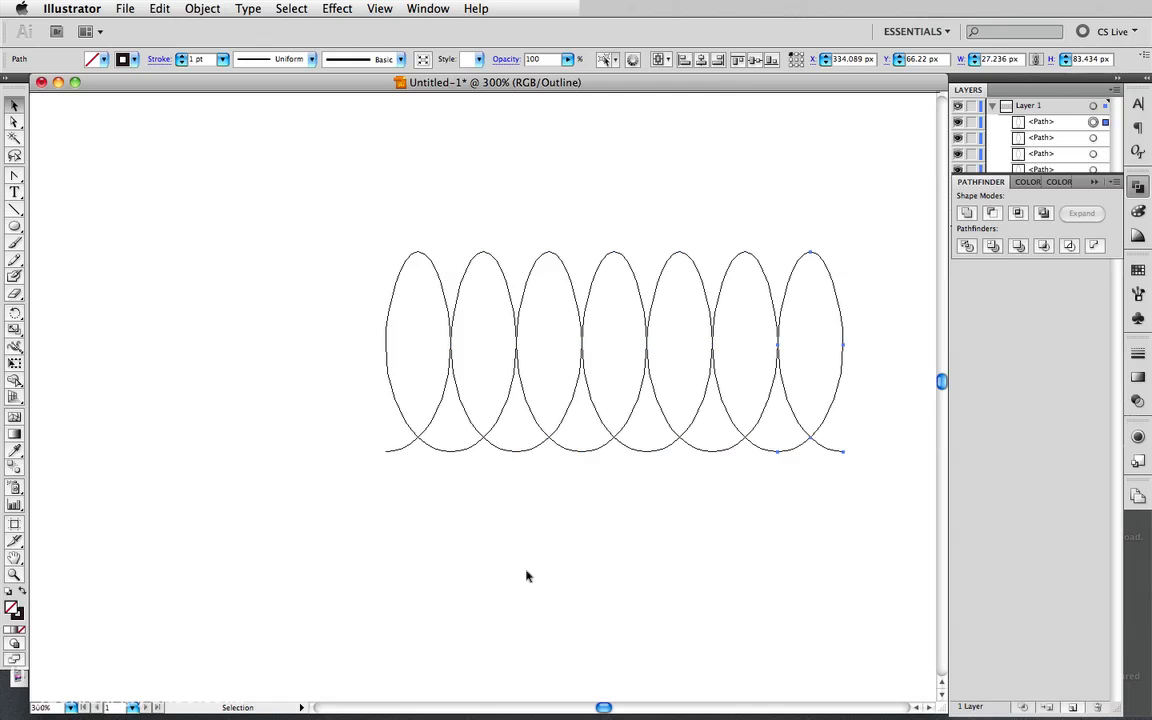
{"action": "key", "text": "super+d"}
{"action": "left_click", "coordinate": [202, 8]}
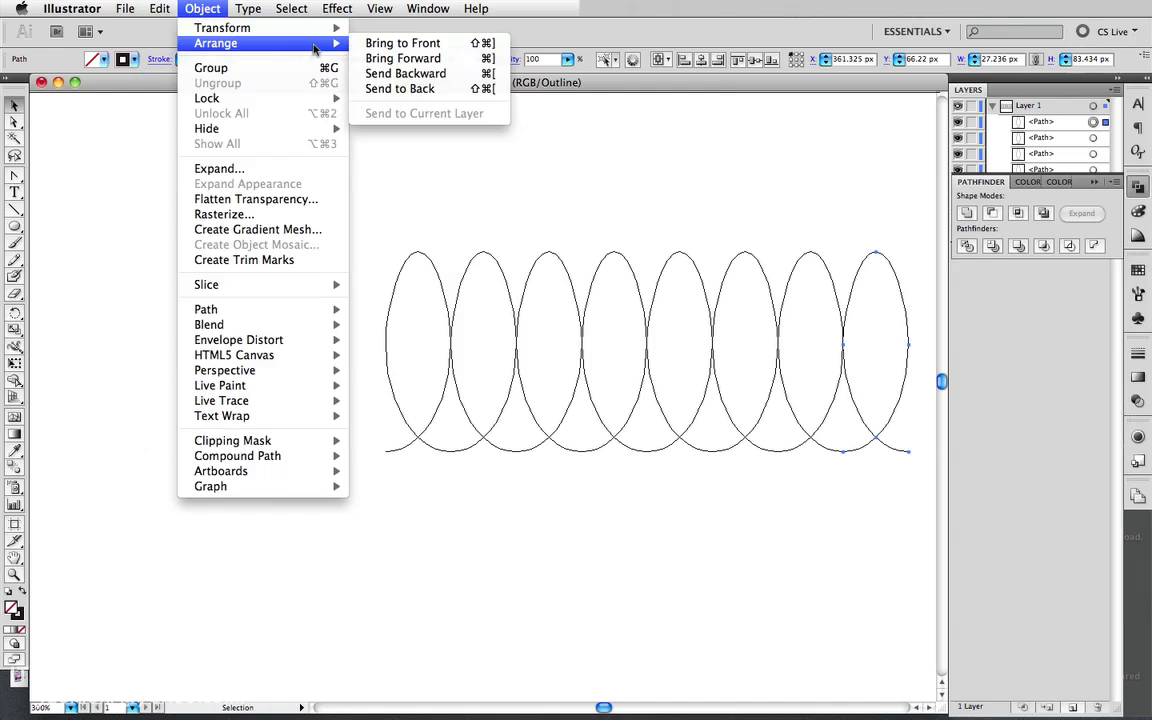
Join the first loop's lower-right end anchor with the second loop's lower-left end anchor.
{"action": "mouse_move", "coordinate": [313, 33]}
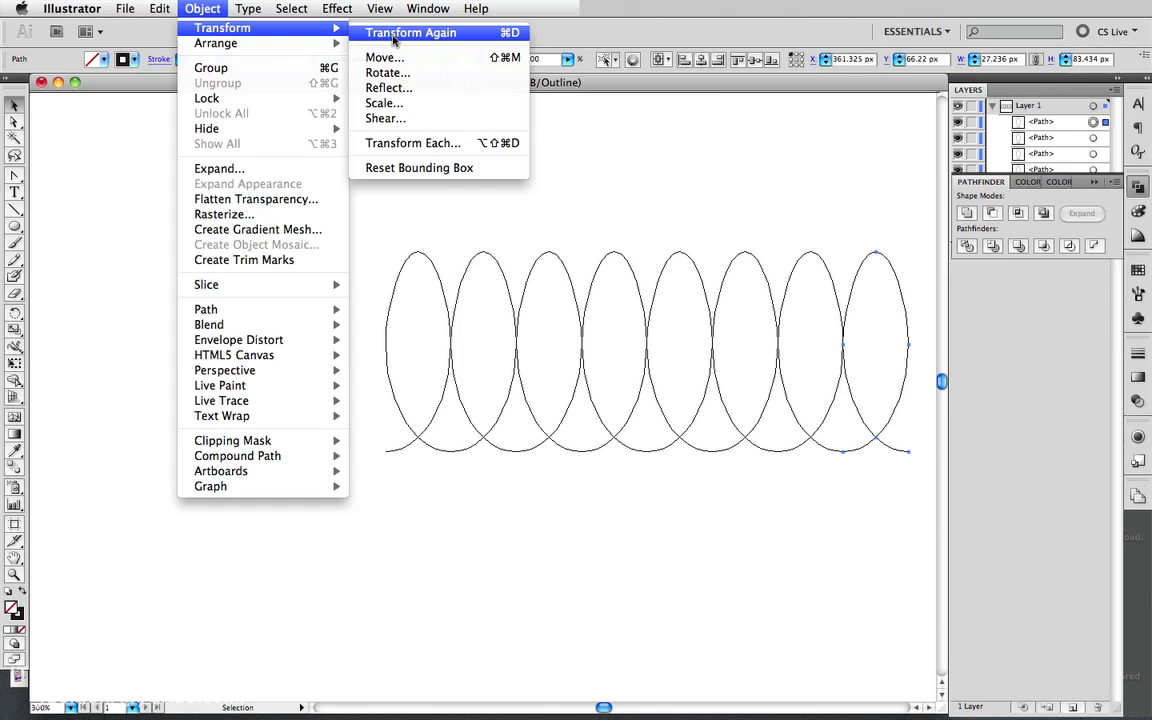
{"action": "left_click", "coordinate": [530, 222]}
{"action": "left_click_drag", "start_coordinate": [638, 355], "coordinate": [447, 393]}
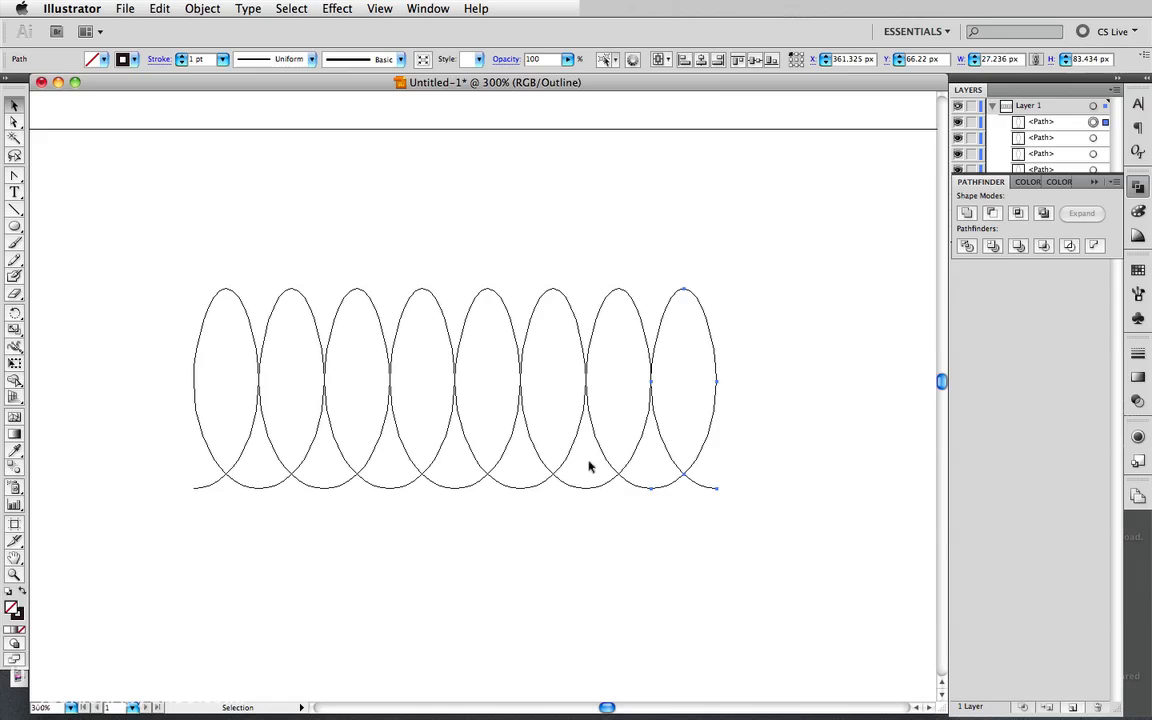
{"action": "left_click", "coordinate": [295, 471]}
{"action": "left_click", "coordinate": [237, 453]}
{"action": "left_click", "coordinate": [238, 453]}
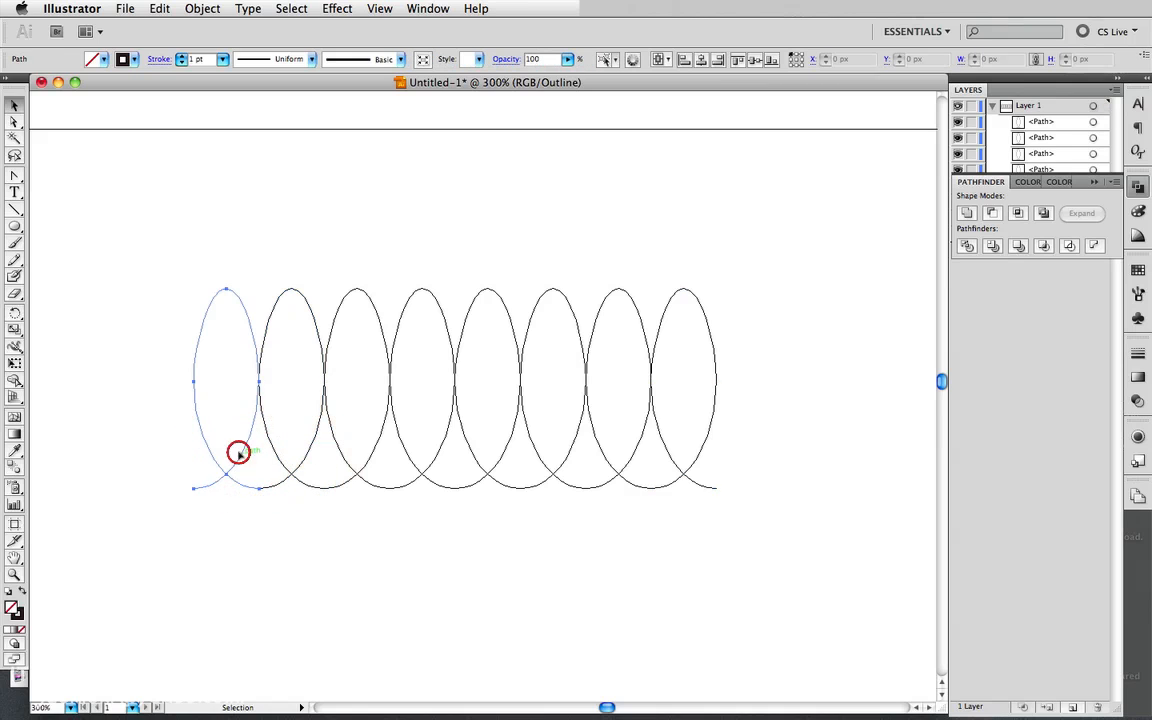
{"action": "left_click", "coordinate": [14, 121]}
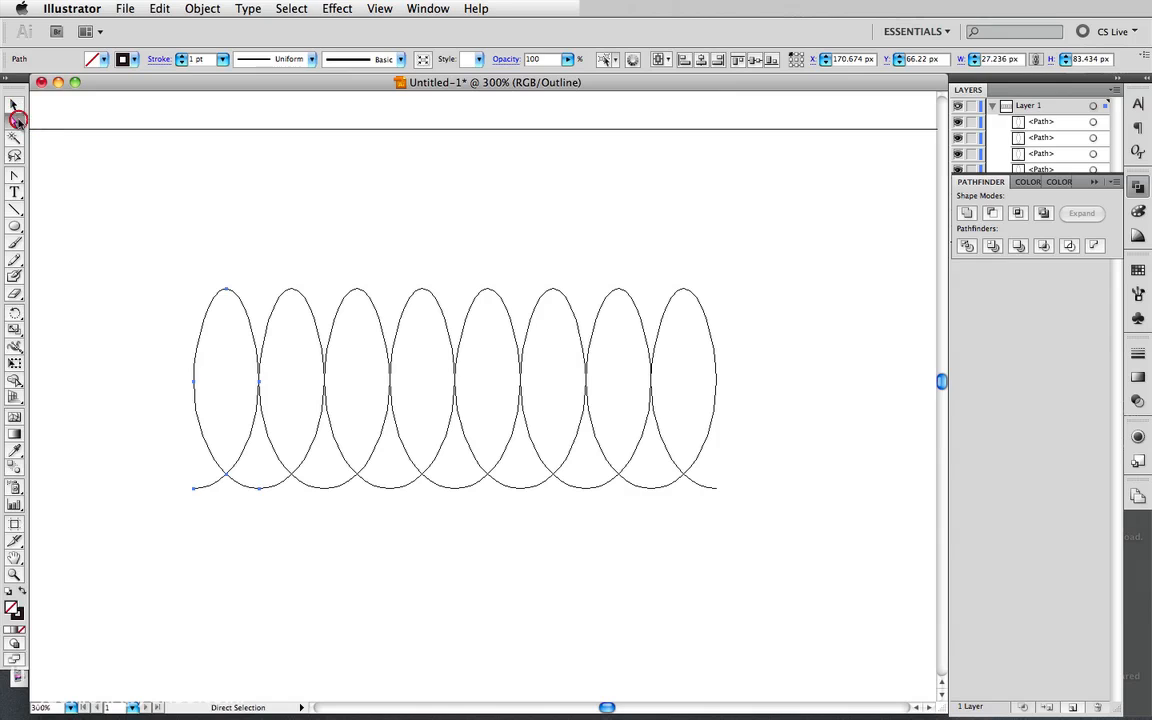
{"action": "left_click", "coordinate": [251, 485]}
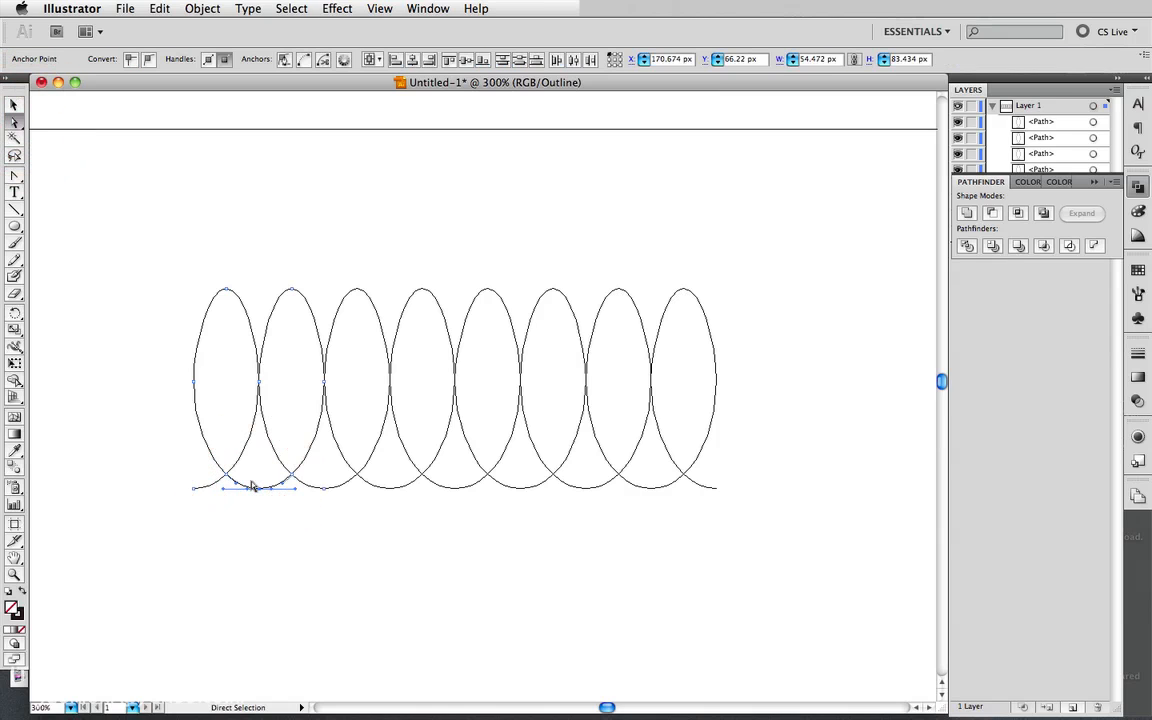
{"action": "key", "text": "super+j"}
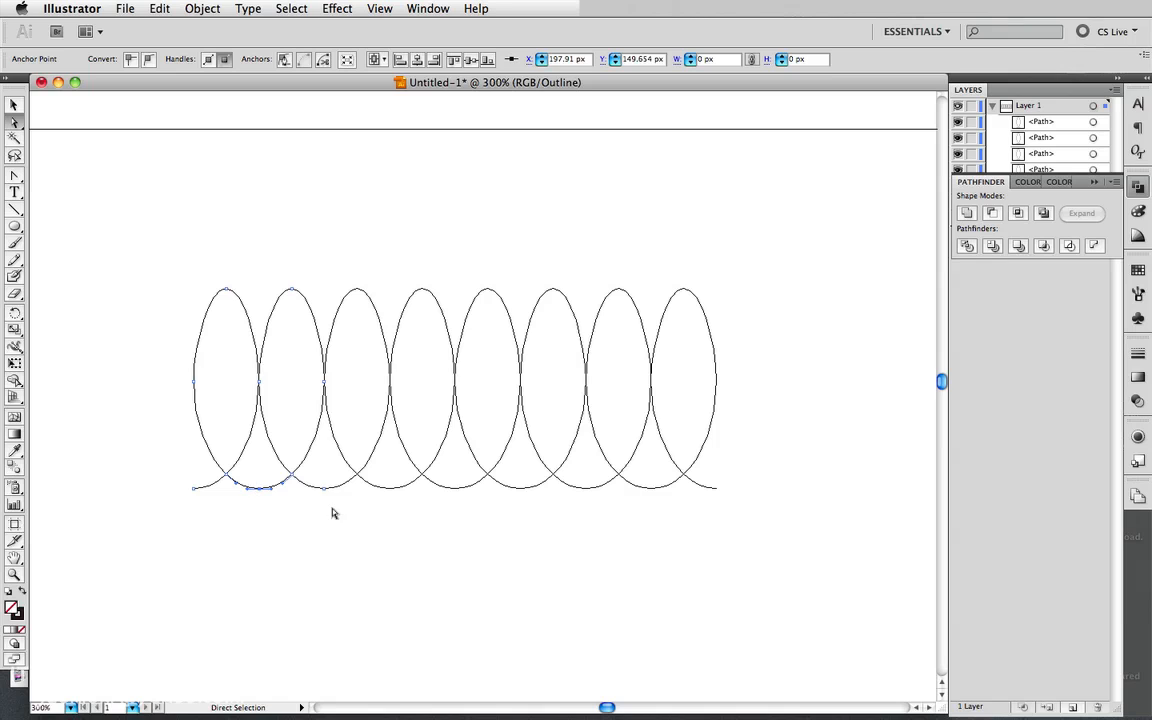
Join the overlapping end anchors at the second, third and fourth meeting points along the row and select the fifth pair.
{"action": "left_click_drag", "start_coordinate": [334, 508], "coordinate": [312, 484]}
{"action": "key", "text": "super+j"}
{"action": "left_click_drag", "start_coordinate": [350, 477], "coordinate": [383, 488]}
{"action": "key", "text": "super+j"}
{"action": "left_click_drag", "start_coordinate": [465, 506], "coordinate": [445, 484]}
{"action": "key", "text": "super+j"}
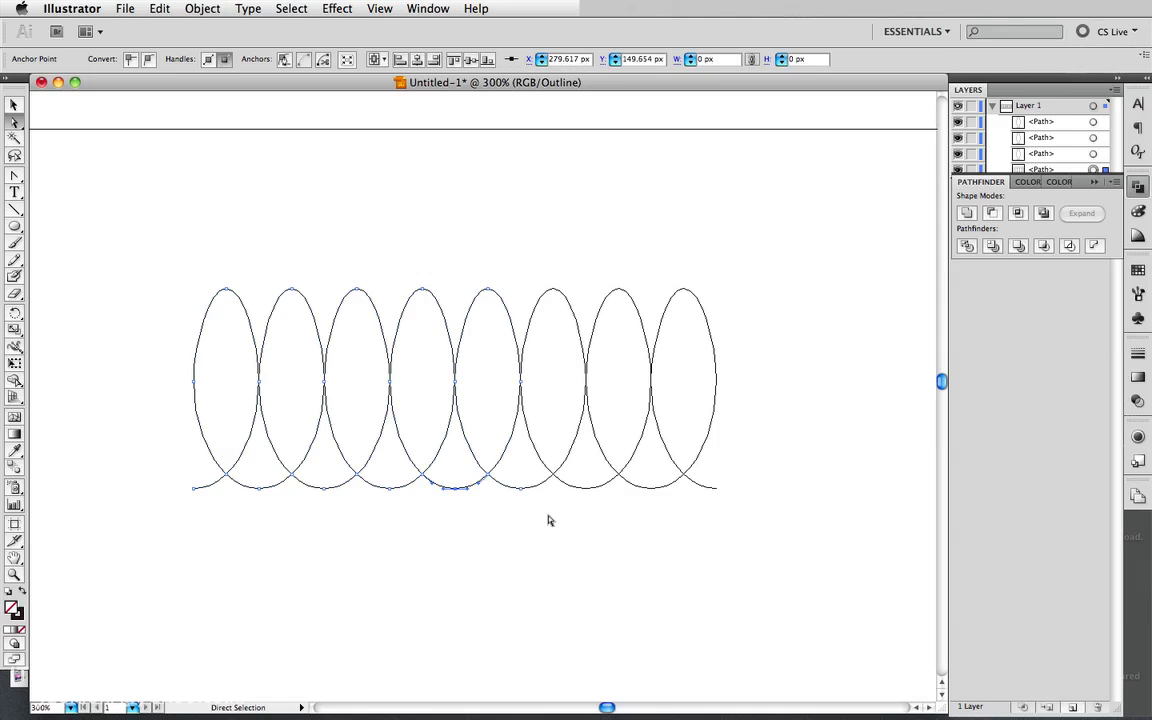
{"action": "left_click_drag", "start_coordinate": [548, 520], "coordinate": [507, 485]}
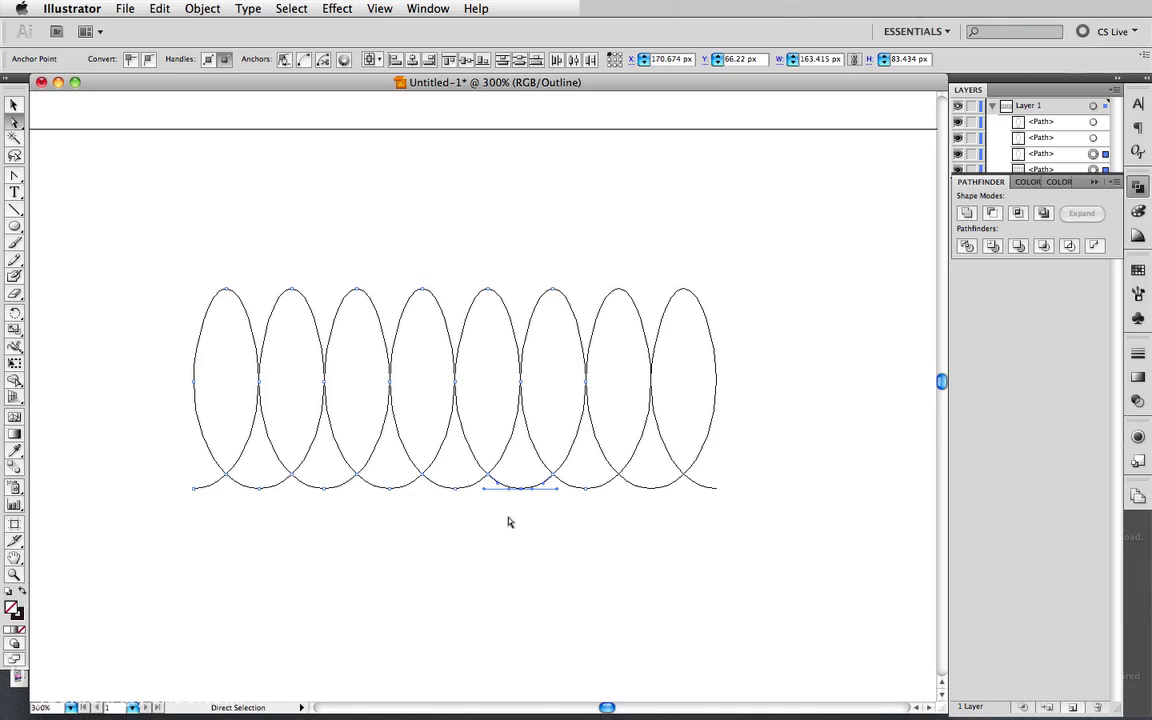
Undo the anchor joins and all the duplicates until only the original single loop is left.
{"action": "key", "text": "super+z"}
{"action": "key", "text": "super+z"}
{"action": "key", "text": "super+z"}
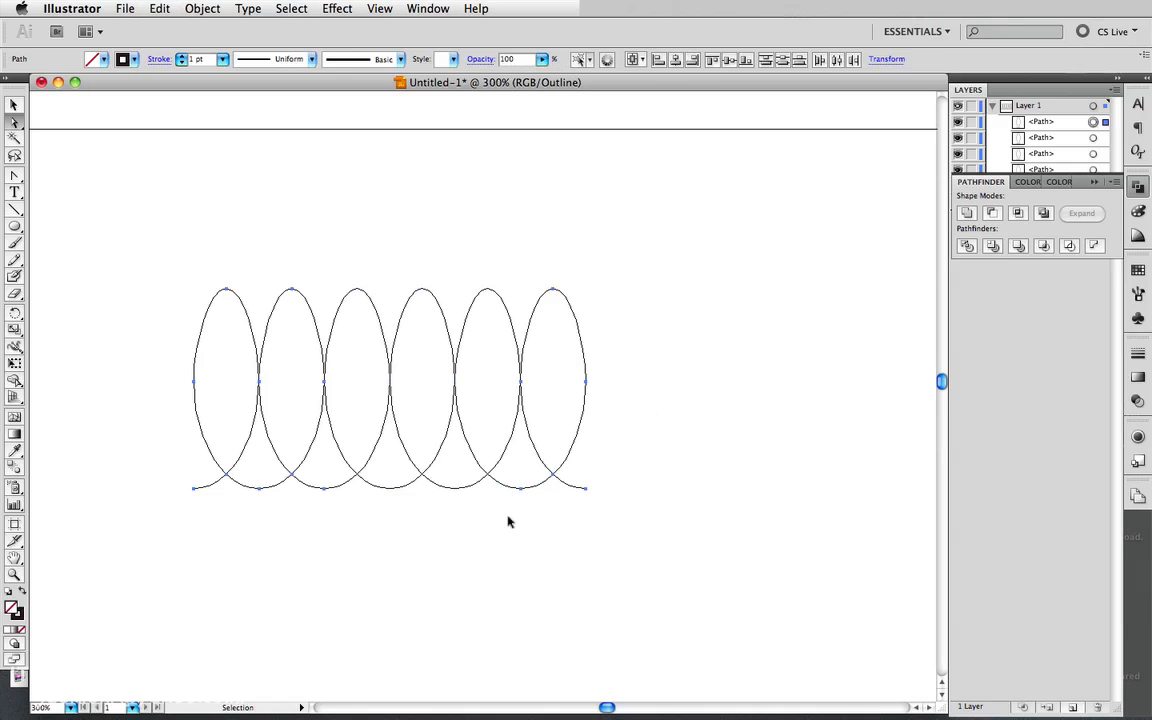
{"action": "key", "text": "super+z"}
{"action": "key", "text": "super+z"}
{"action": "key", "text": "super+z"}
{"action": "key", "text": "super+z"}
{"action": "key", "text": "super+z"}
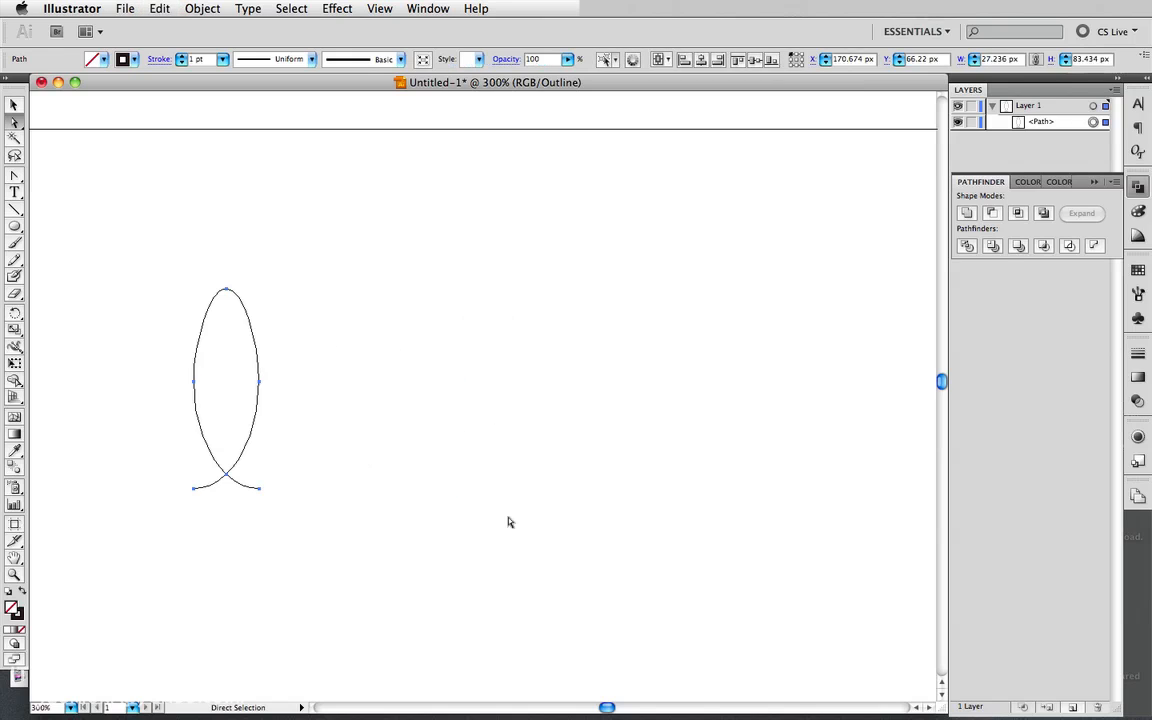
Try deleting the loop's left side anchor directly after selecting it, and undo the deletion.
{"action": "left_click", "coordinate": [14, 106]}
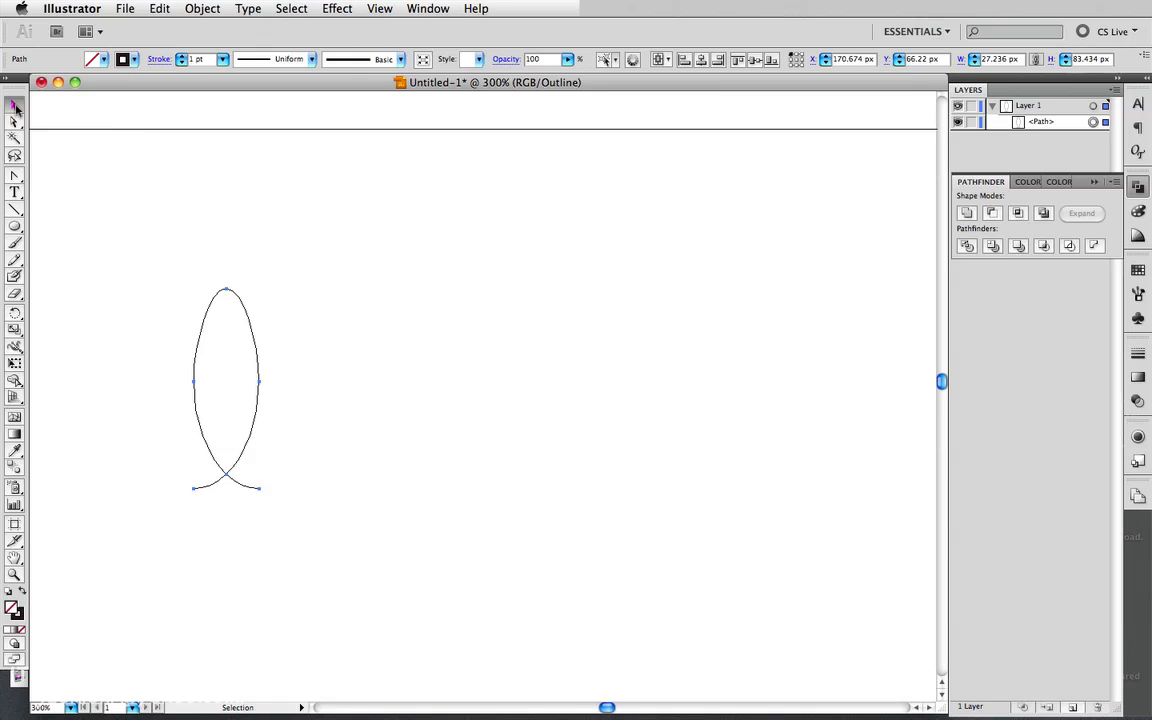
{"action": "left_click", "coordinate": [14, 574]}
{"action": "left_click", "coordinate": [203, 415]}
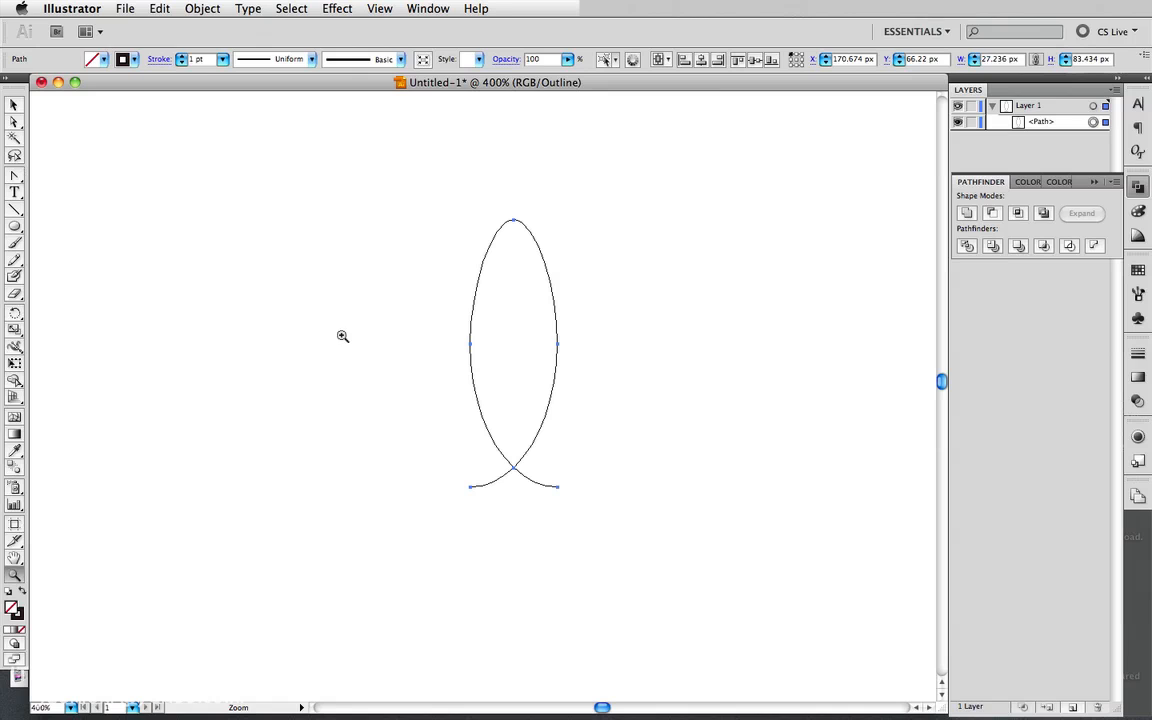
{"action": "left_click", "coordinate": [14, 122]}
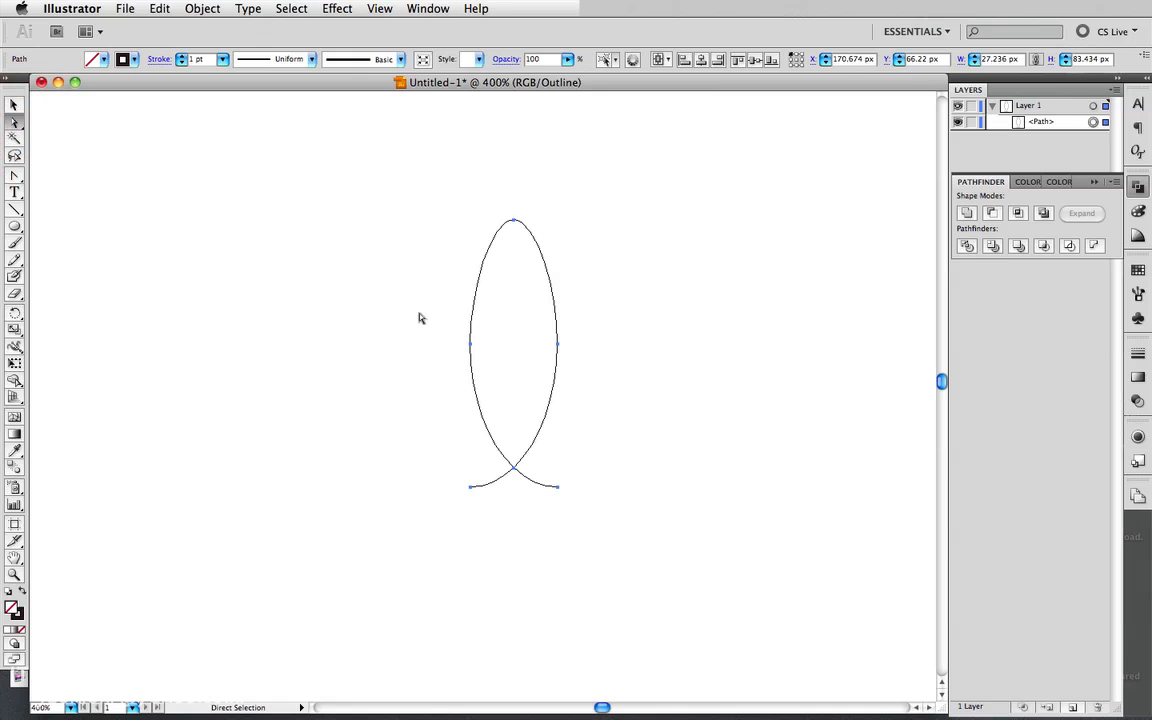
{"action": "left_click_drag", "start_coordinate": [420, 318], "coordinate": [506, 368]}
{"action": "left_click_drag", "start_coordinate": [598, 334], "coordinate": [538, 360]}
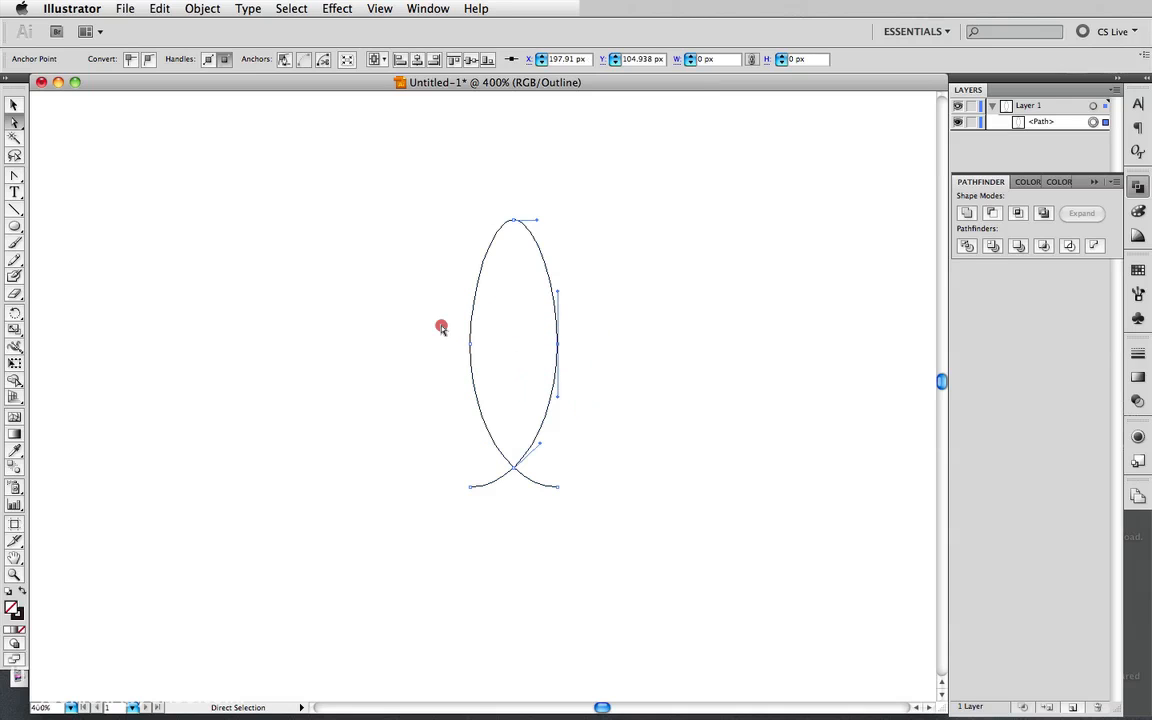
{"action": "left_click_drag", "start_coordinate": [441, 328], "coordinate": [496, 383]}
{"action": "key", "text": "Delete"}
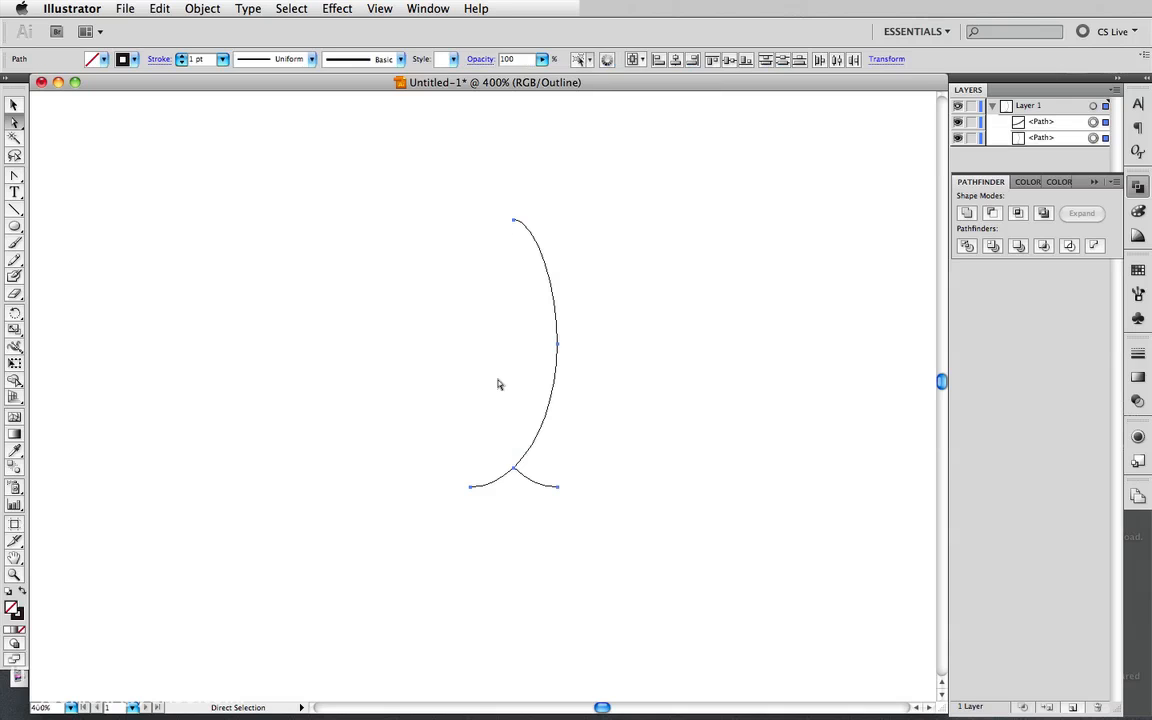
{"action": "key", "text": "super+z"}
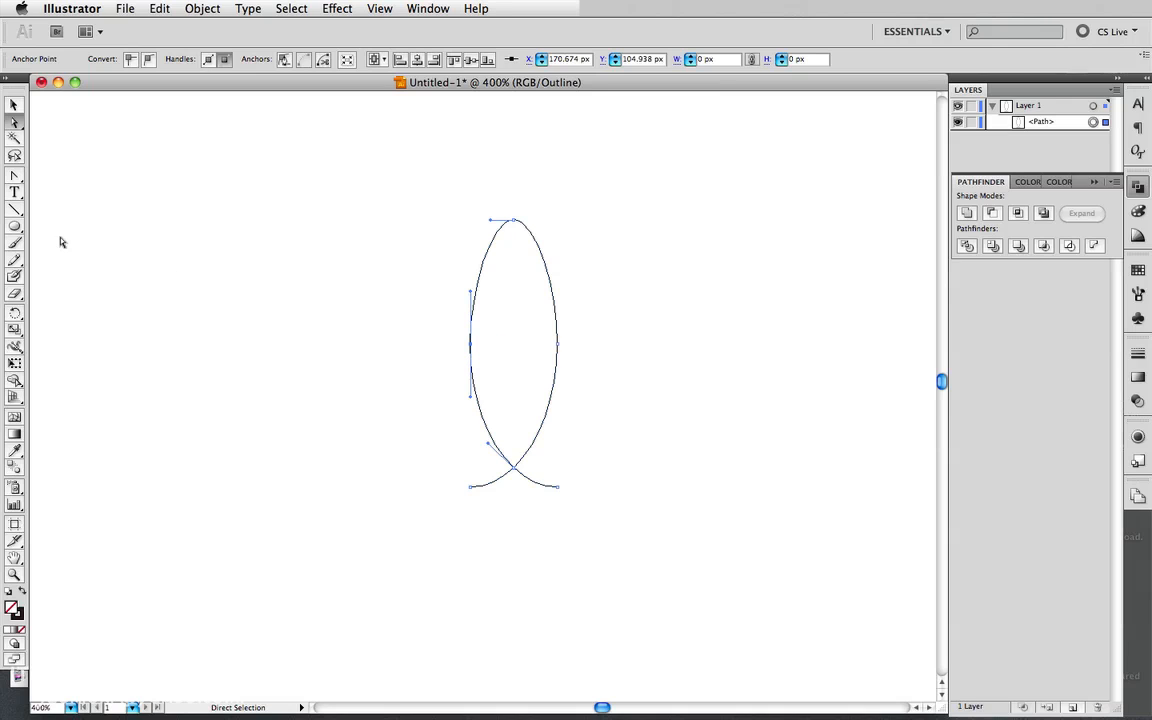
Remove the loop's two side anchors and both crossing-point anchors with the Delete Anchor Point tool, leaving a smooth arch.
{"action": "left_click_drag", "start_coordinate": [14, 176], "coordinate": [84, 212]}
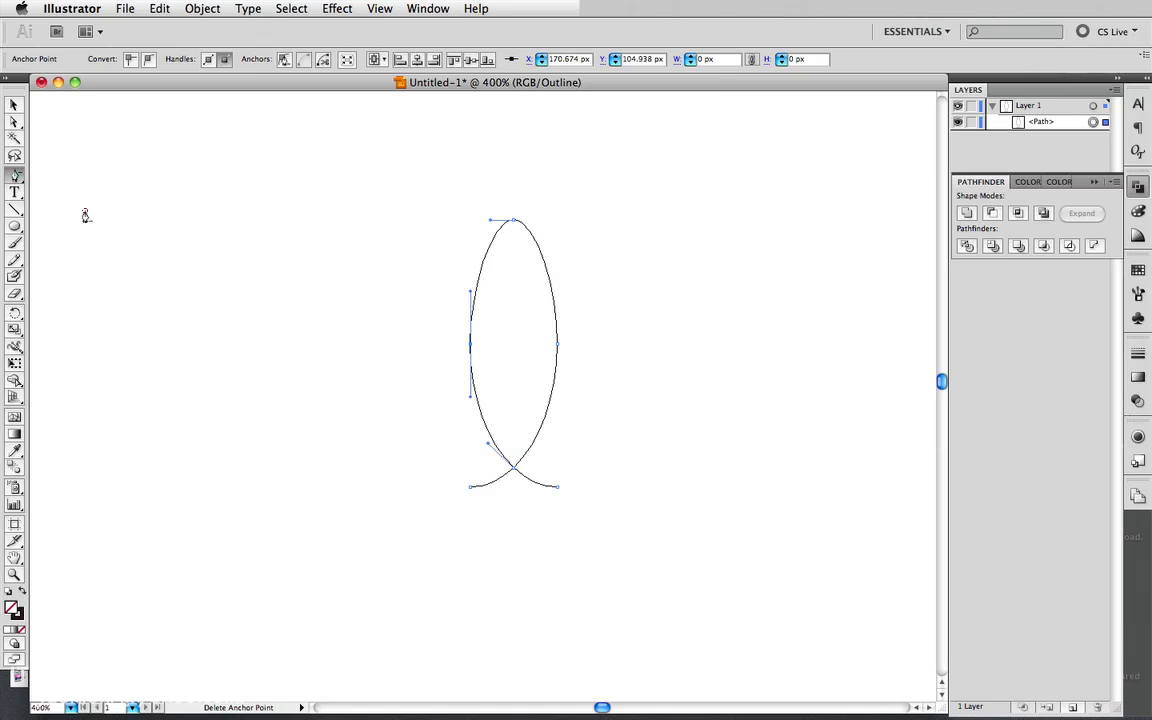
{"action": "left_click", "coordinate": [470, 347]}
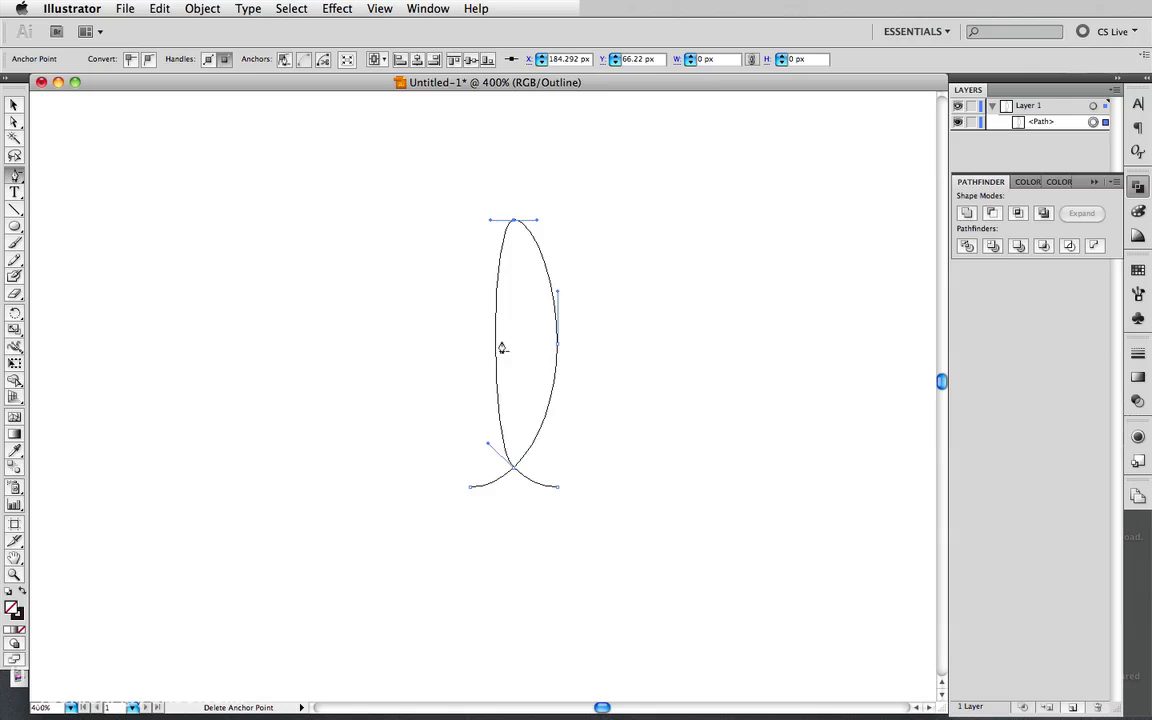
{"action": "left_click", "coordinate": [557, 350]}
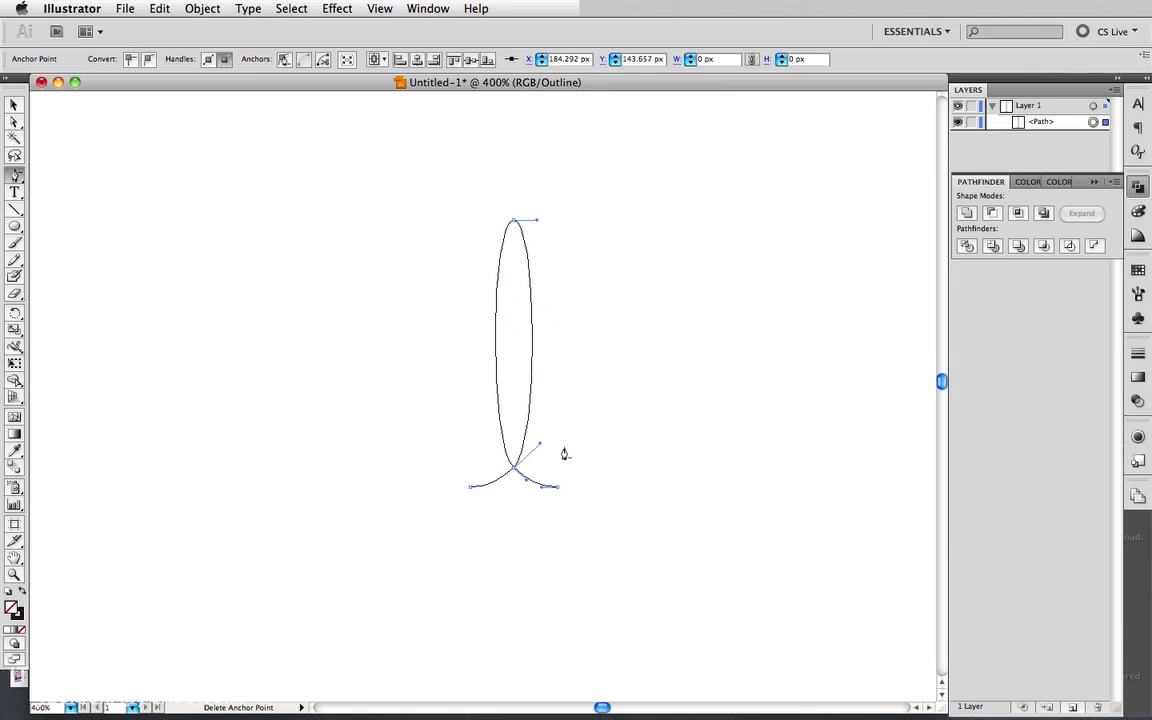
{"action": "left_click", "coordinate": [513, 472]}
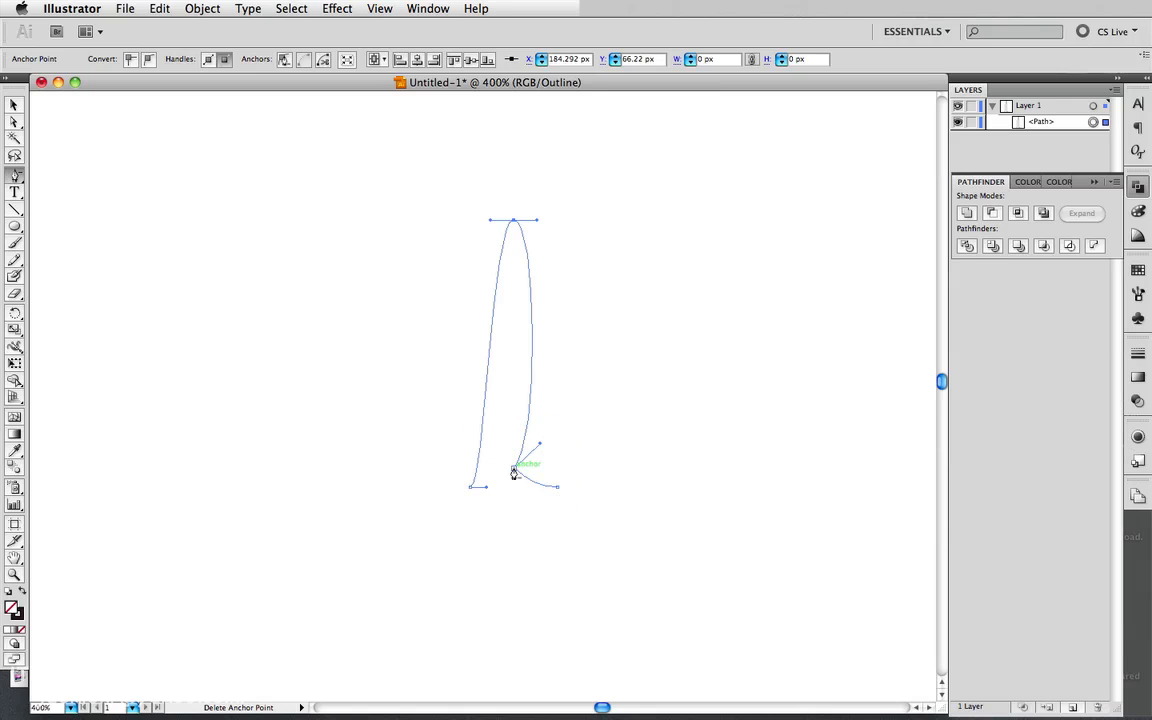
{"action": "left_click", "coordinate": [513, 472]}
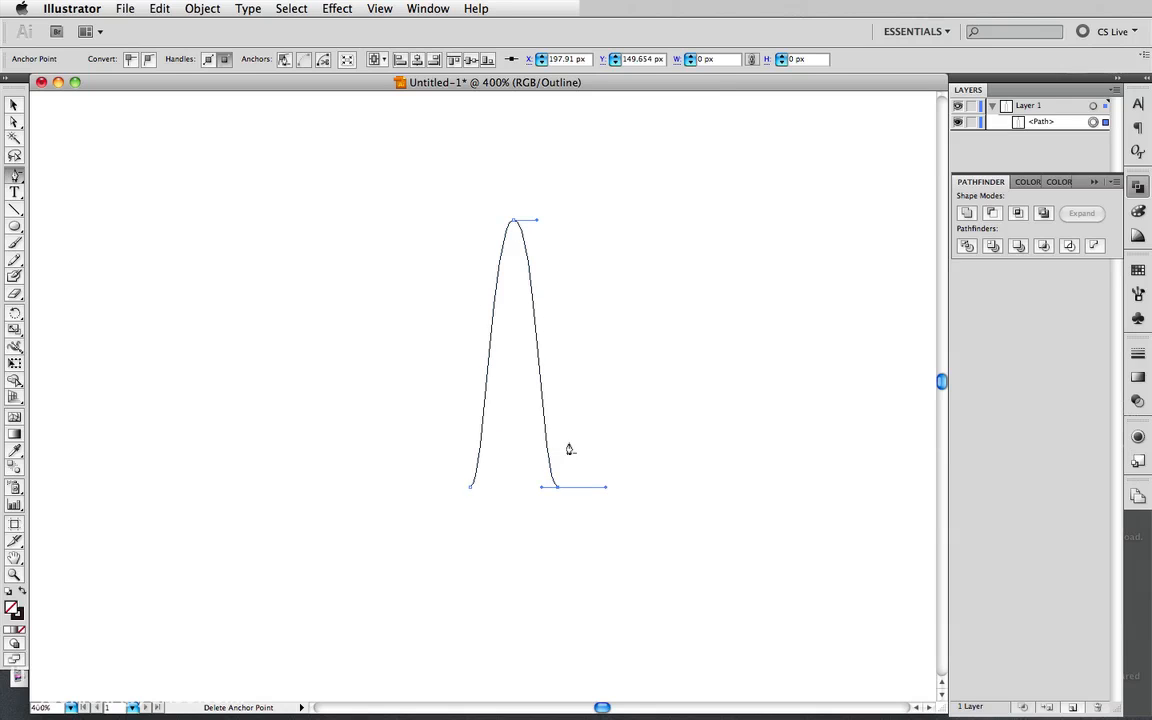
Duplicate the arch horizontally to the right, snapping the copy's lower-left end anchor onto the original's lower-right end anchor.
{"action": "left_click", "coordinate": [14, 104]}
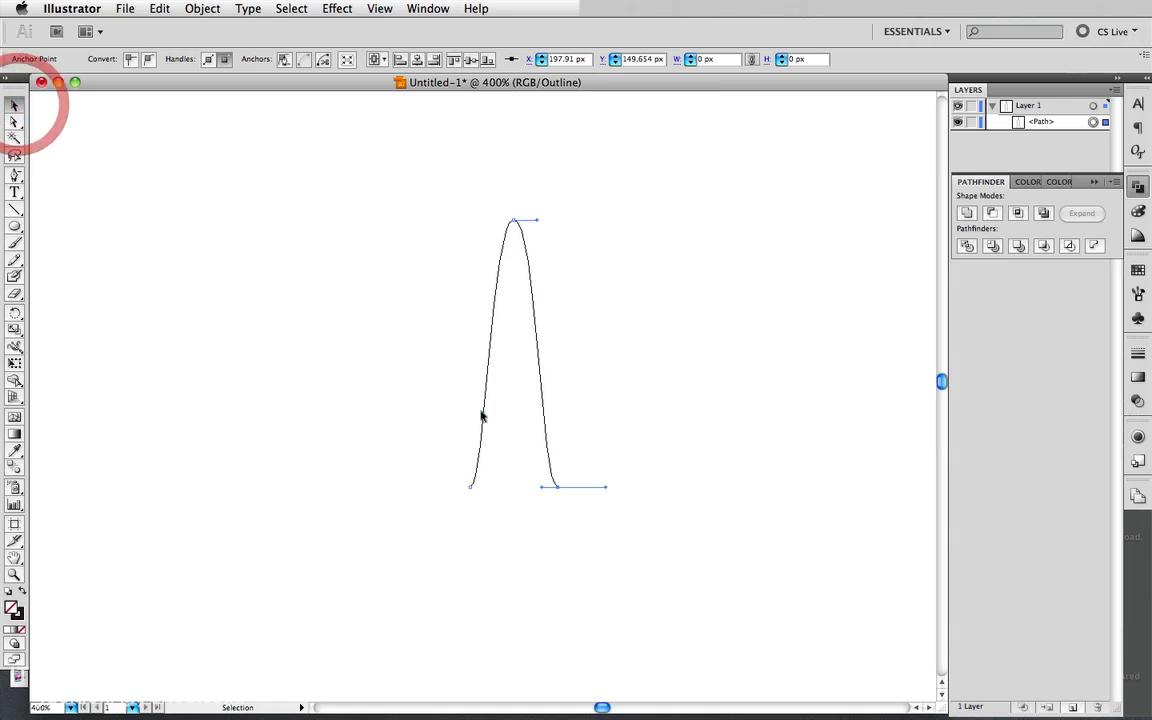
{"action": "left_click", "coordinate": [460, 466]}
{"action": "left_click", "coordinate": [467, 486]}
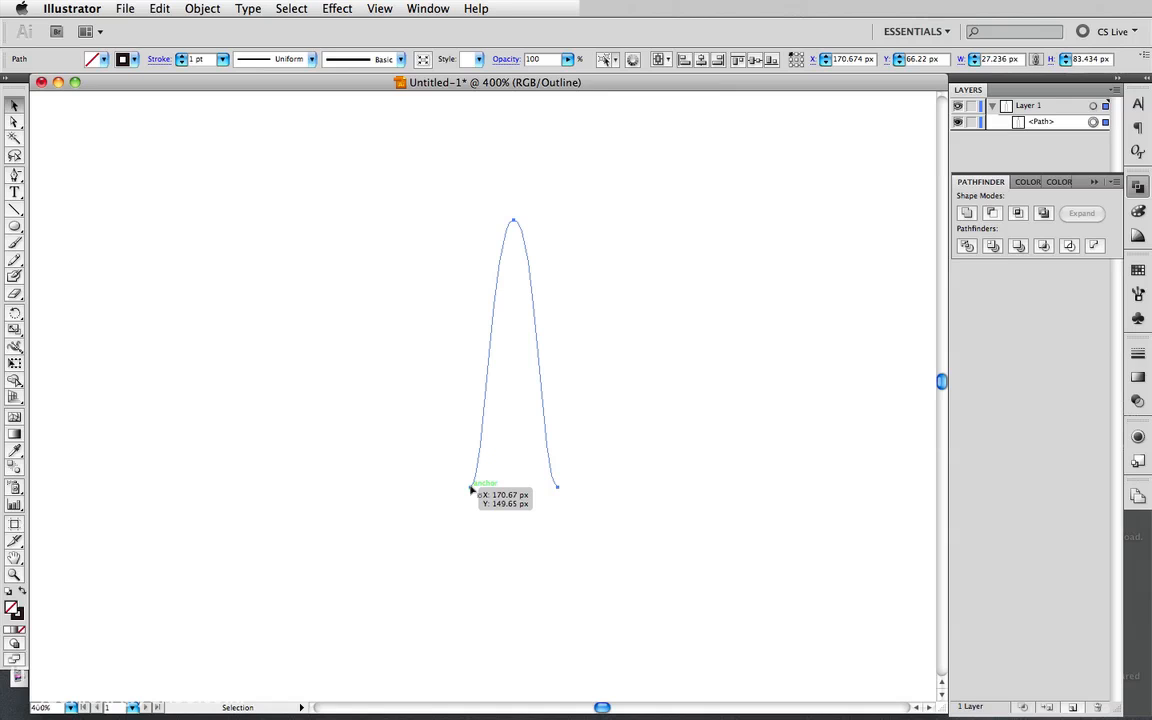
{"action": "left_click_drag", "start_coordinate": [470, 488], "coordinate": [493, 488]}
{"action": "left_click_drag", "start_coordinate": [543, 491], "coordinate": [558, 490]}
{"action": "key", "text": "alt"}
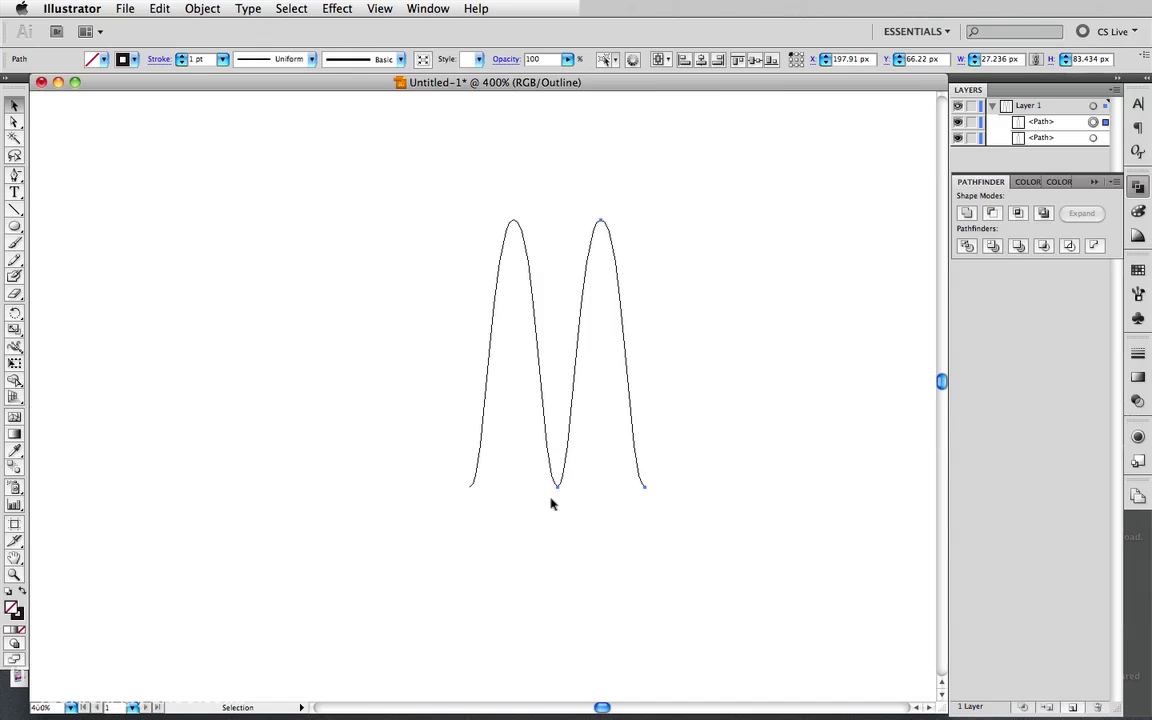
Repeat the duplicating move eight times to extend the pattern into a wave of ten arches.
{"action": "key", "text": "super+d"}
{"action": "key", "text": "super+d"}
{"action": "key", "text": "super+d"}
{"action": "key", "text": "super+d"}
{"action": "key", "text": "super+d"}
{"action": "key", "text": "super+d"}
{"action": "key", "text": "super+d"}
{"action": "key", "text": "super+d"}
{"action": "key", "text": "super+d"}
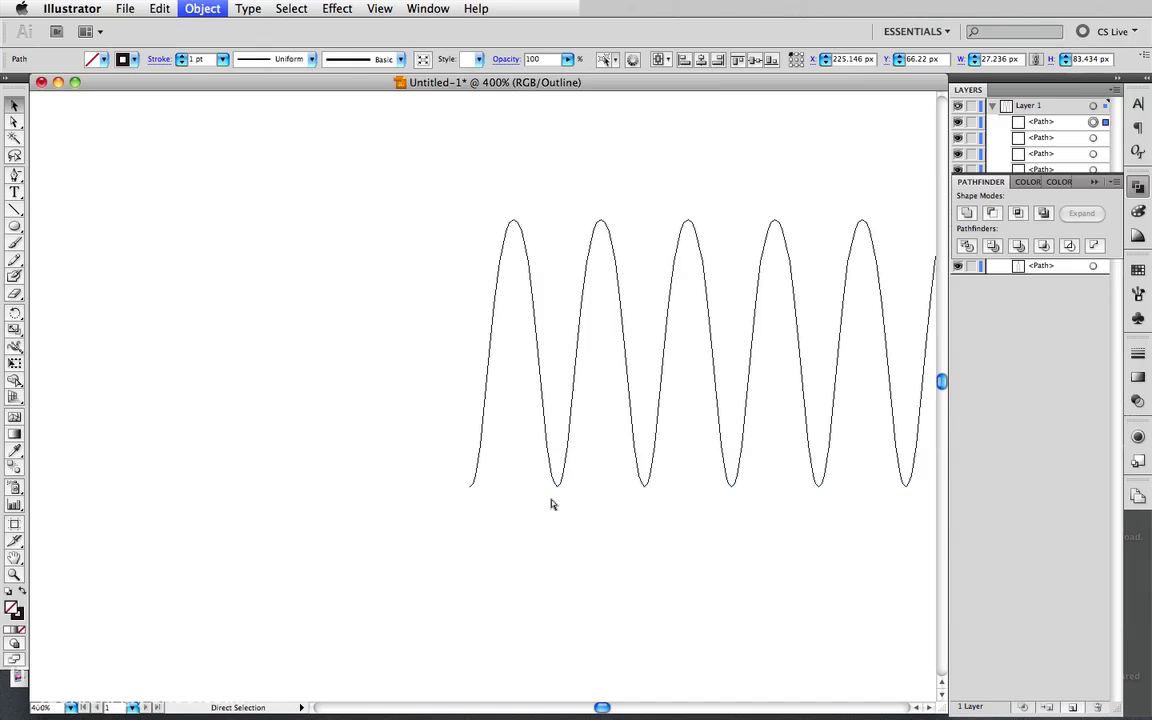
Join the touching end anchors at the wave's first two valleys so the first three arches form one path.
{"action": "double_click", "coordinate": [14, 574]}
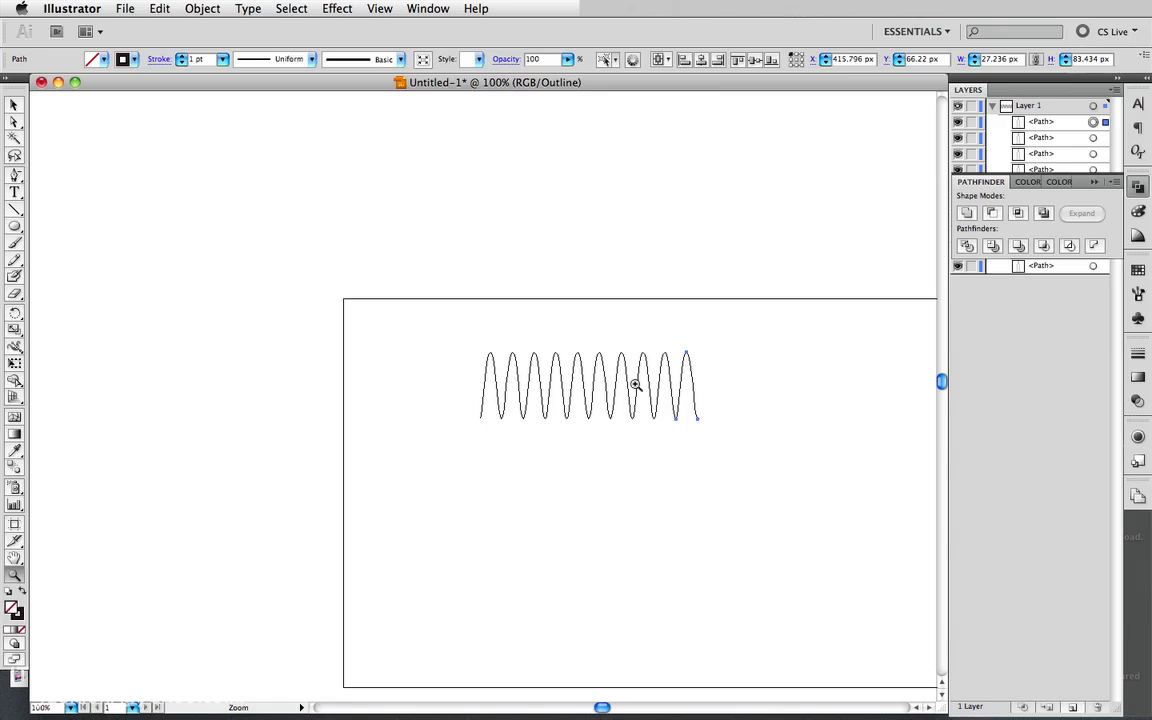
{"action": "left_click", "coordinate": [15, 122]}
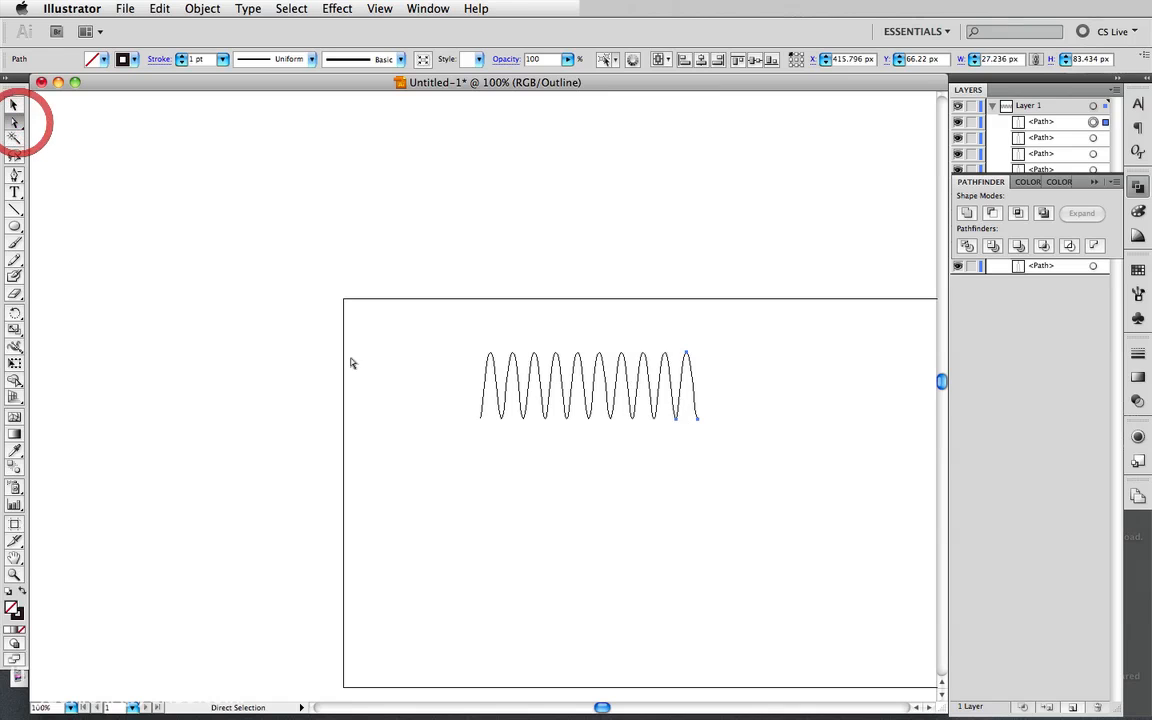
{"action": "left_click", "coordinate": [498, 416]}
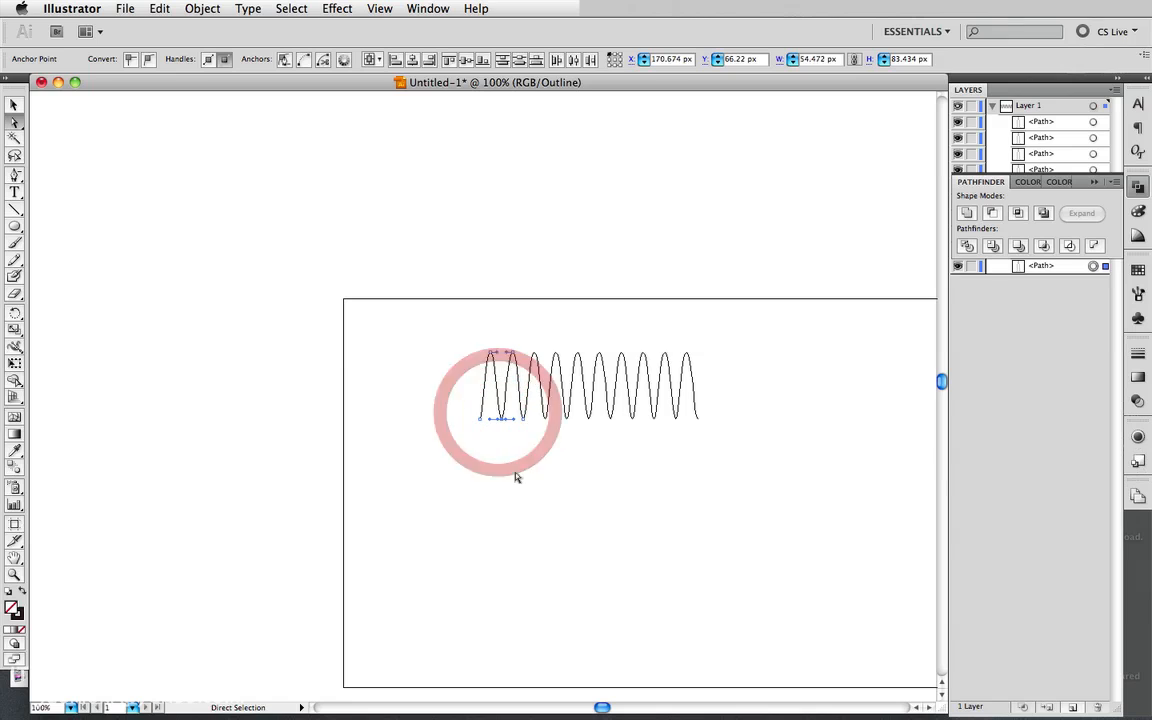
{"action": "key", "text": "super+j"}
{"action": "left_click_drag", "start_coordinate": [536, 439], "coordinate": [519, 418]}
{"action": "key", "text": "super+j"}
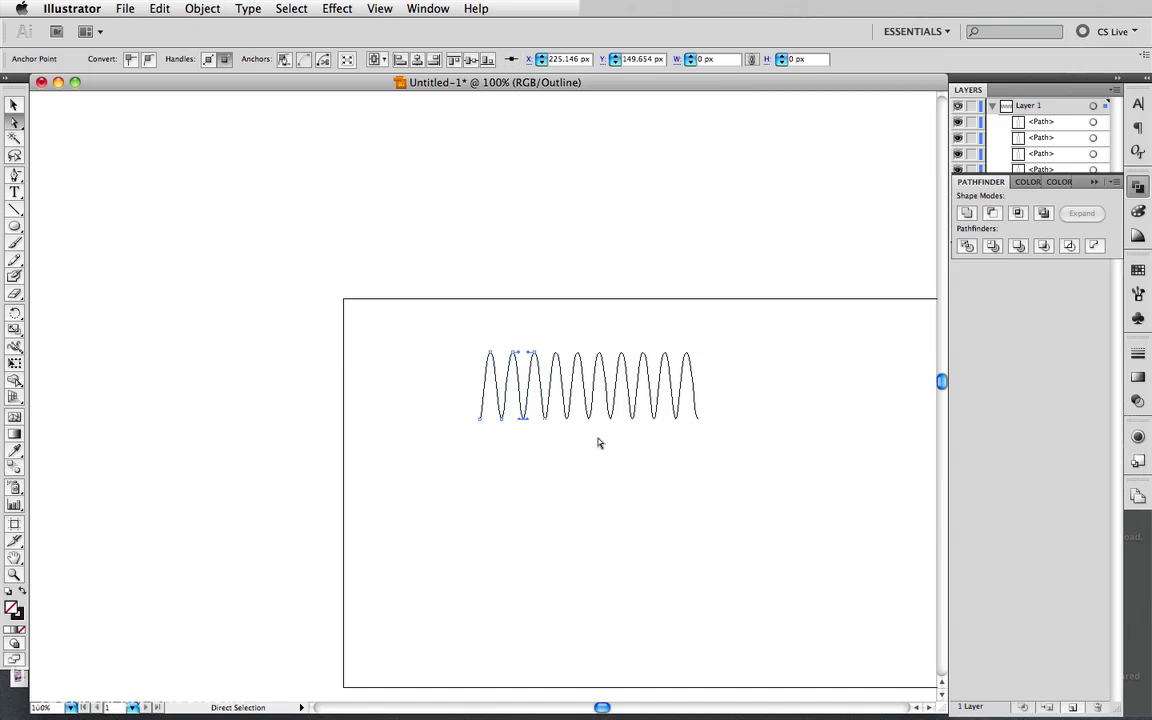
Try to join the end anchors at the wave's next three valleys in a single Join operation.
{"action": "left_click_drag", "start_coordinate": [598, 437], "coordinate": [538, 417]}
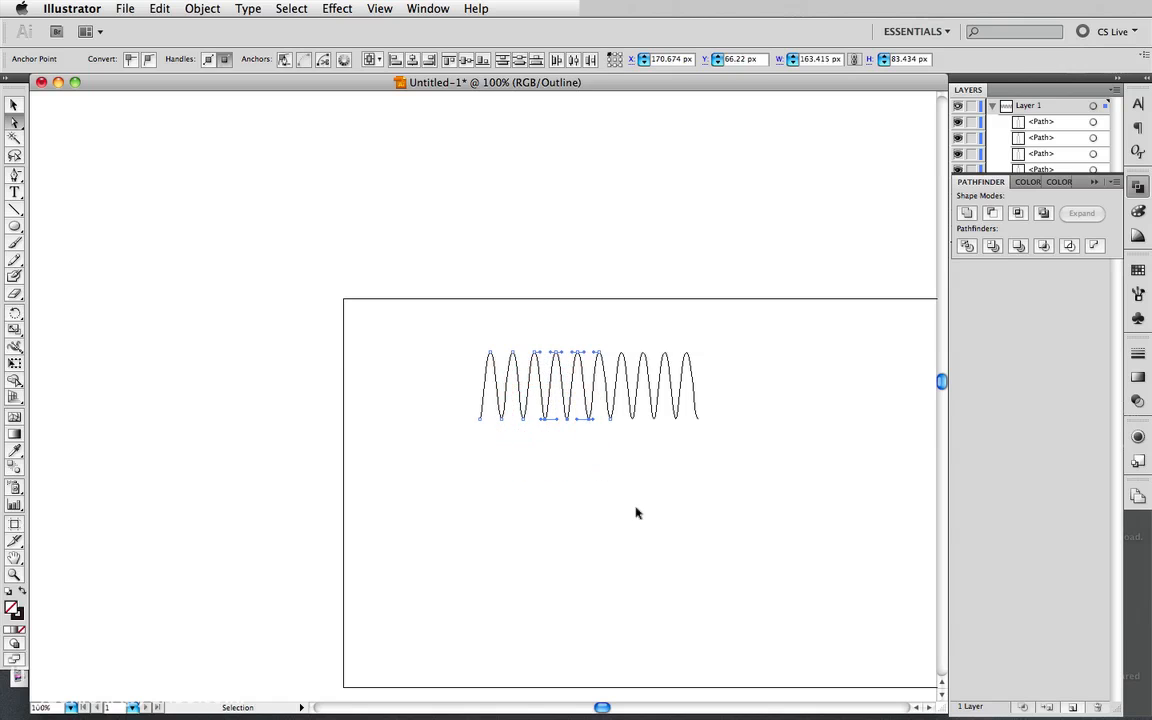
{"action": "key", "text": "super+j"}
{"action": "left_click", "coordinate": [726, 267]}
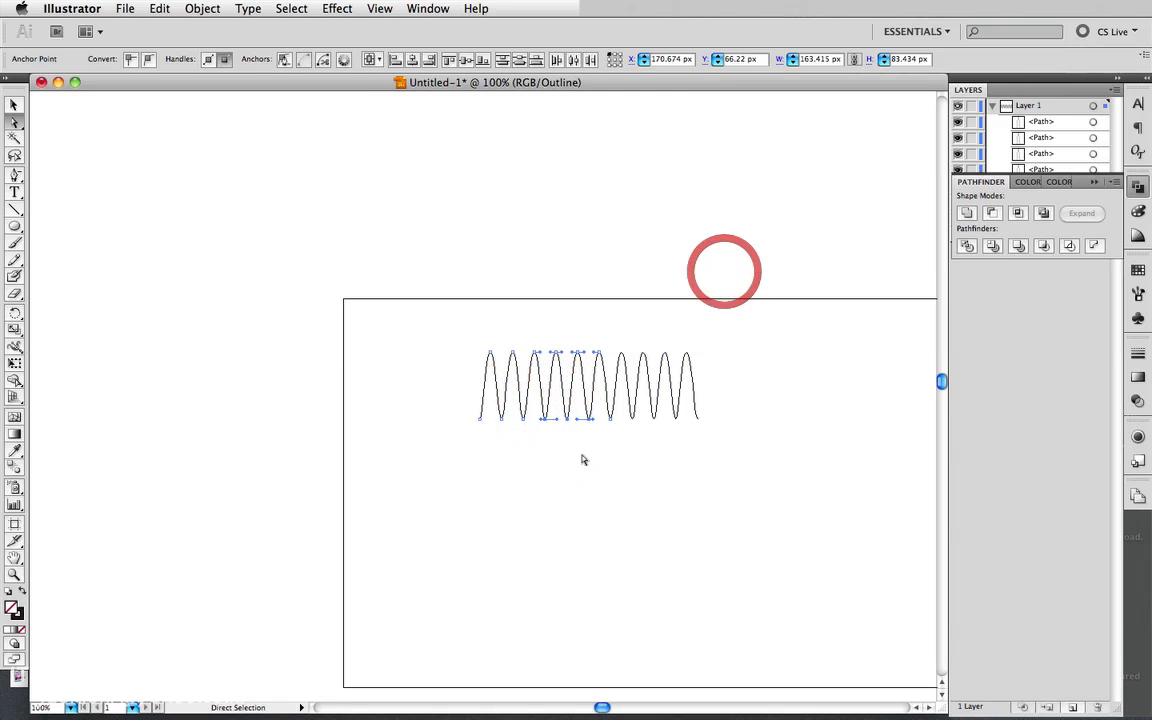
{"action": "left_click", "coordinate": [576, 453]}
Select all the wave's lower anchor points, look at the available scripts without running one, and deselect everything.
{"action": "left_click_drag", "start_coordinate": [729, 436], "coordinate": [442, 411]}
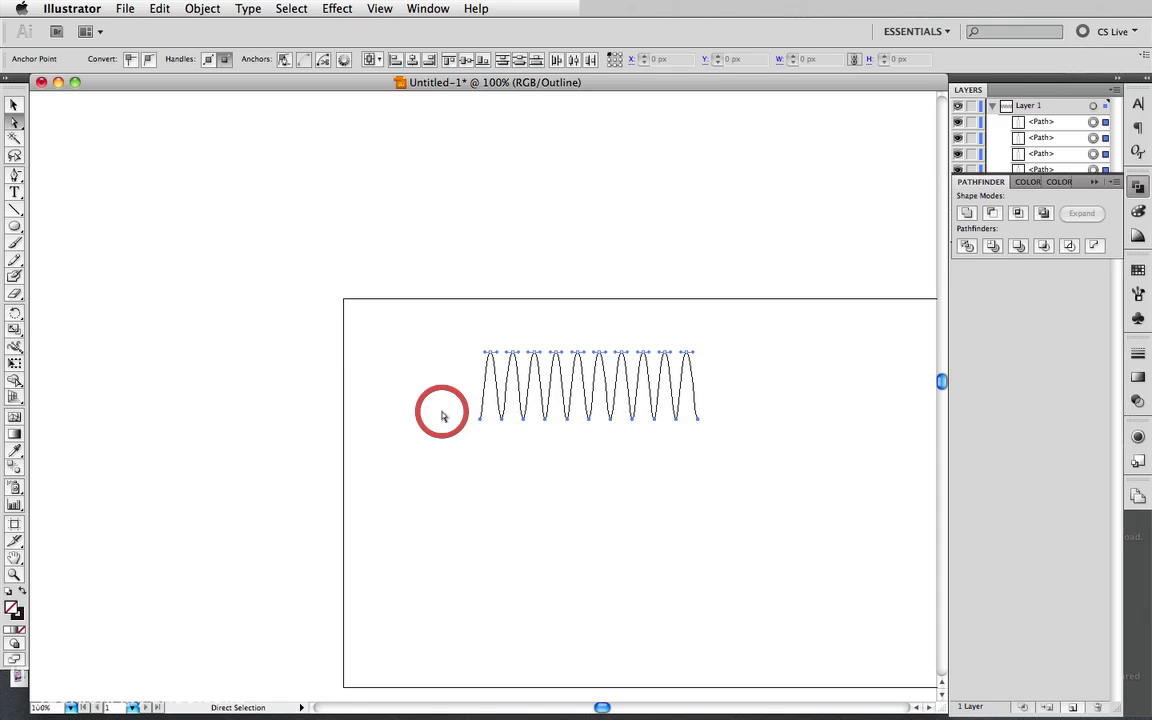
{"action": "left_click", "coordinate": [125, 9]}
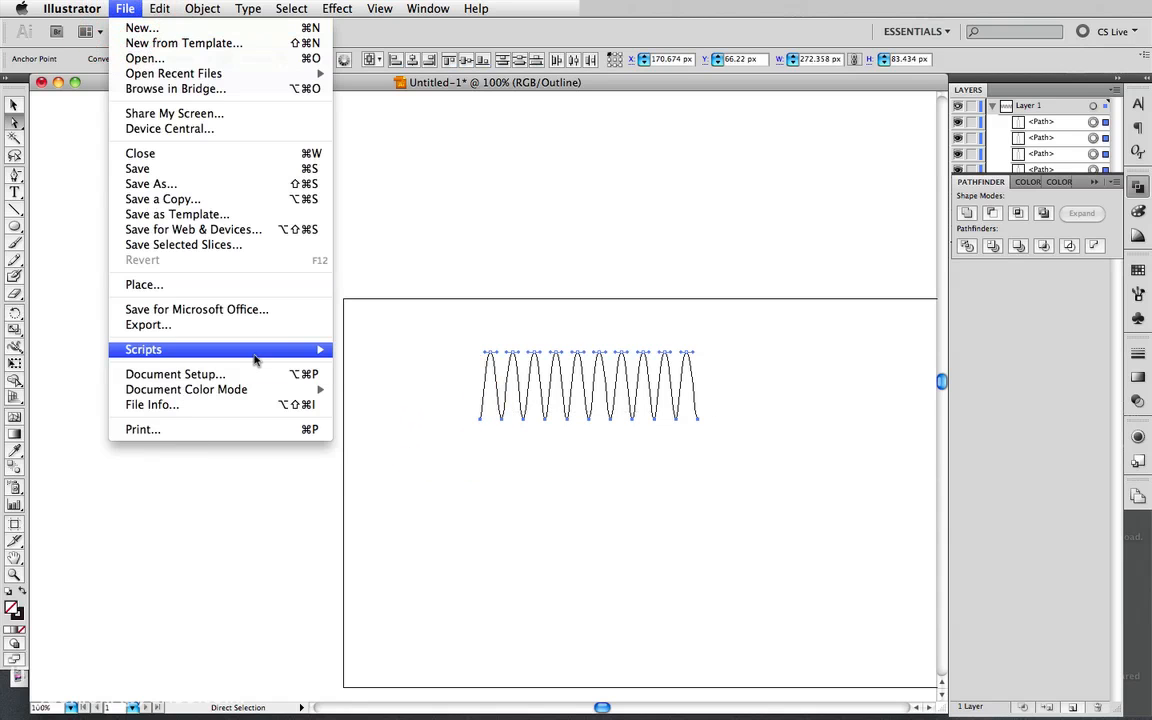
{"action": "mouse_move", "coordinate": [255, 350]}
{"action": "left_click", "coordinate": [387, 240]}
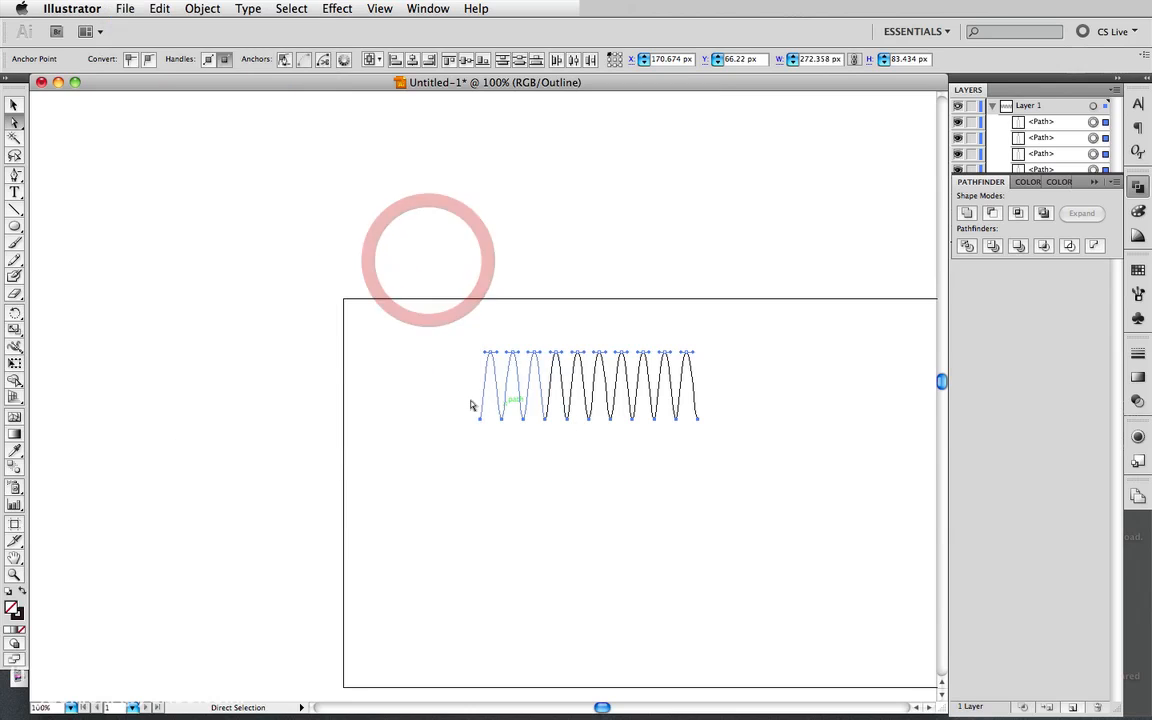
{"action": "left_click", "coordinate": [413, 363]}
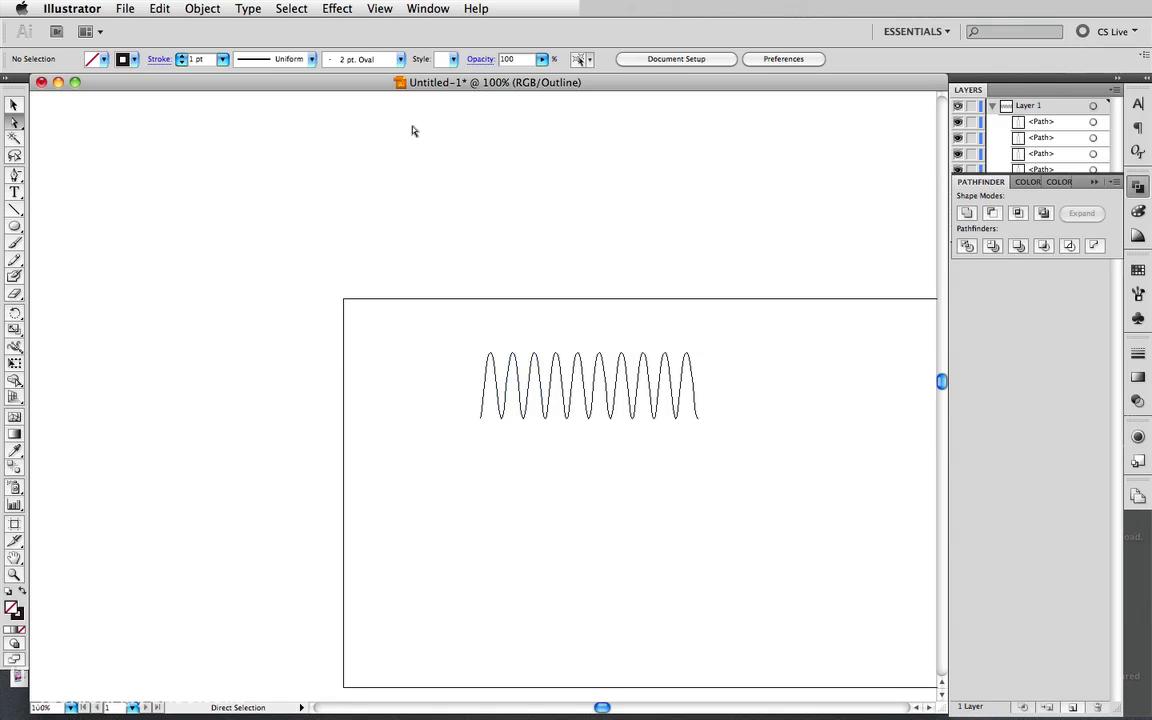
Switch the document display from outline mode back to Preview mode.
{"action": "left_click", "coordinate": [372, 8]}
{"action": "left_click", "coordinate": [386, 29]}
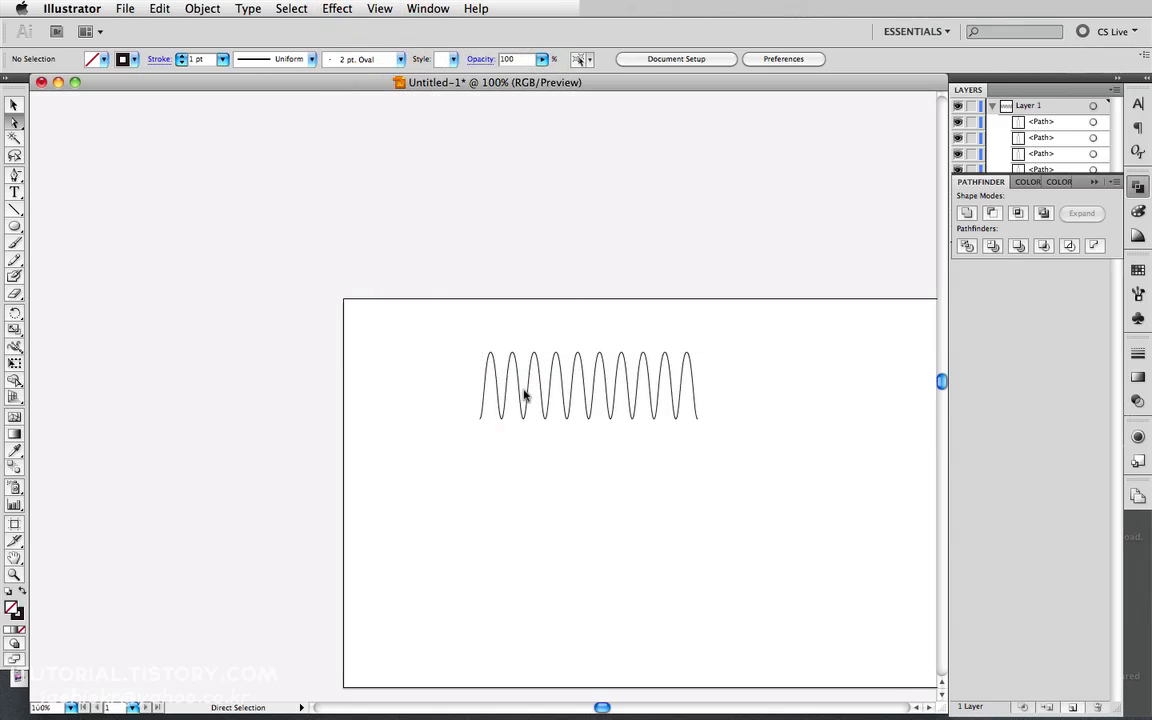
{"action": "left_click_drag", "start_coordinate": [454, 367], "coordinate": [663, 450]}
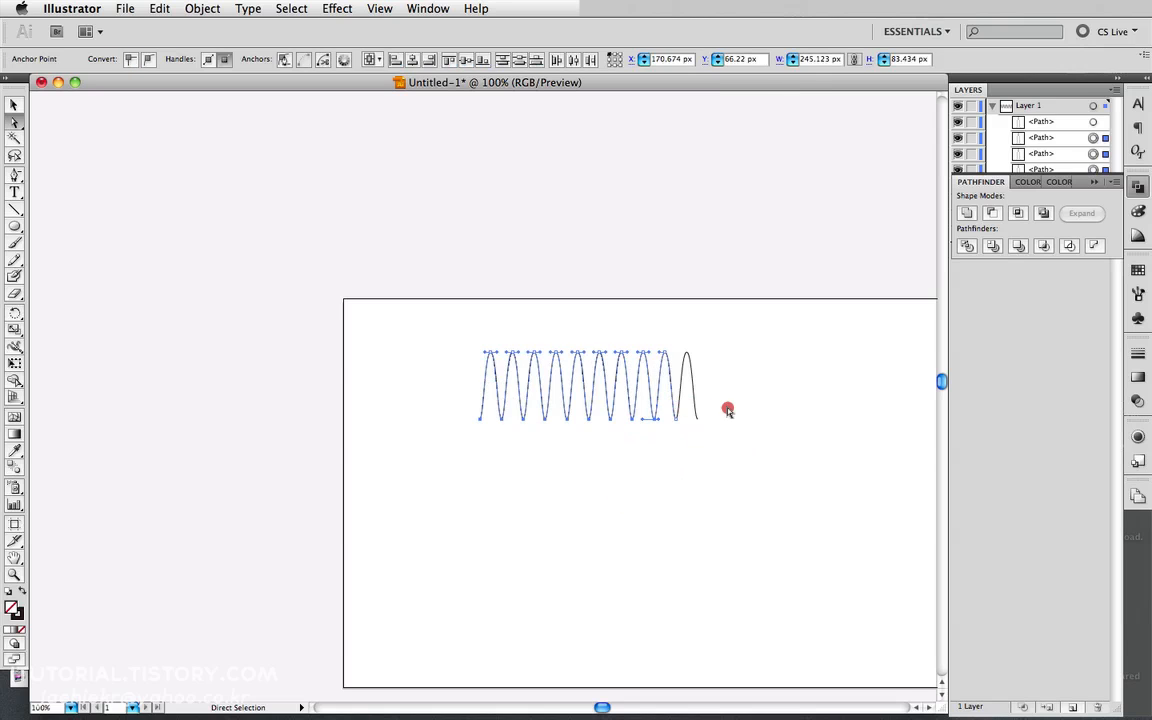
{"action": "left_click_drag", "start_coordinate": [432, 376], "coordinate": [643, 455]}
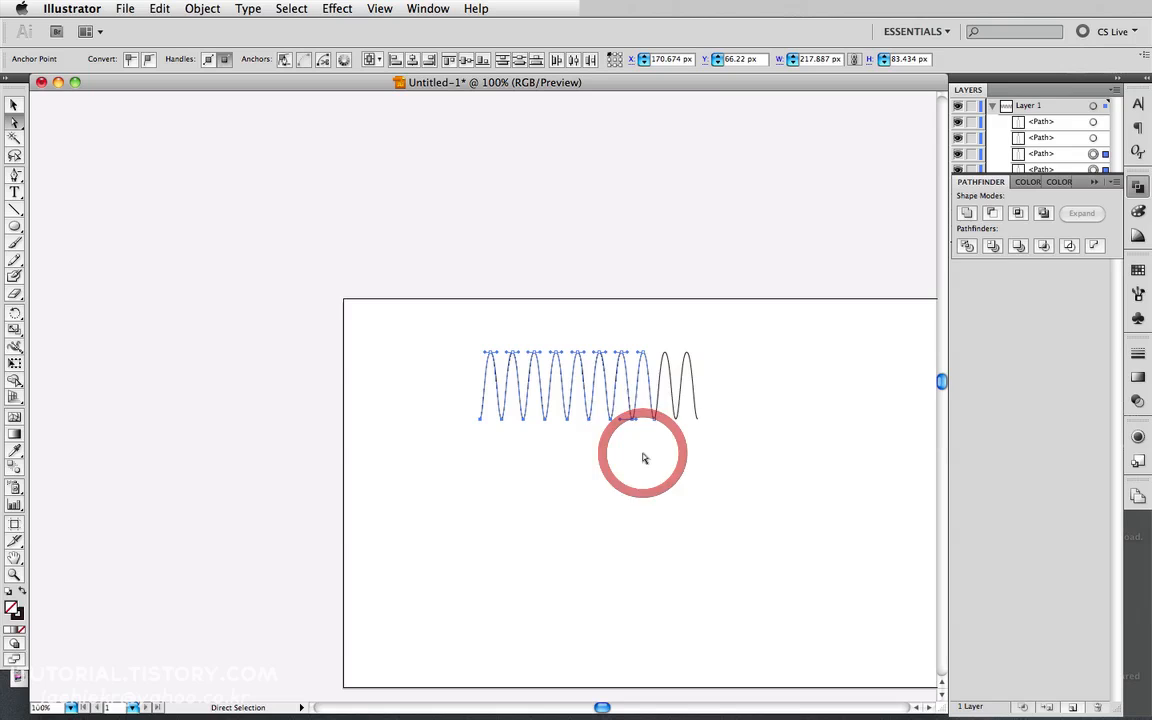
{"action": "key", "text": "super+z"}
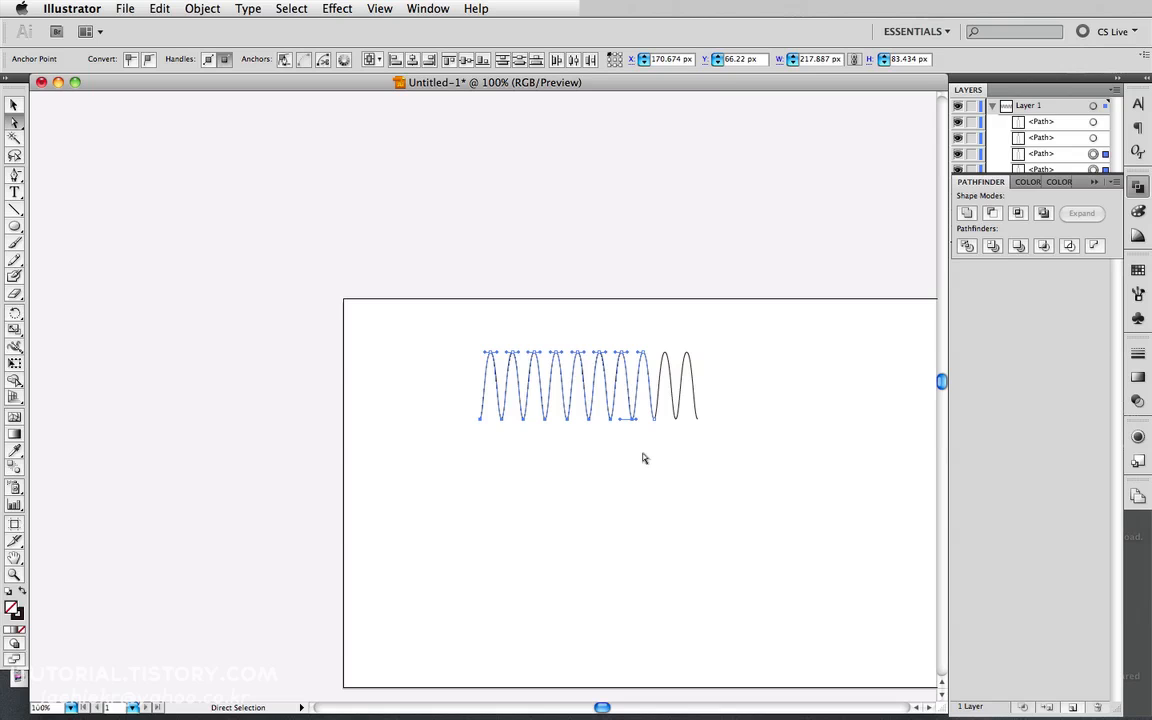
{"action": "left_click", "coordinate": [522, 456]}
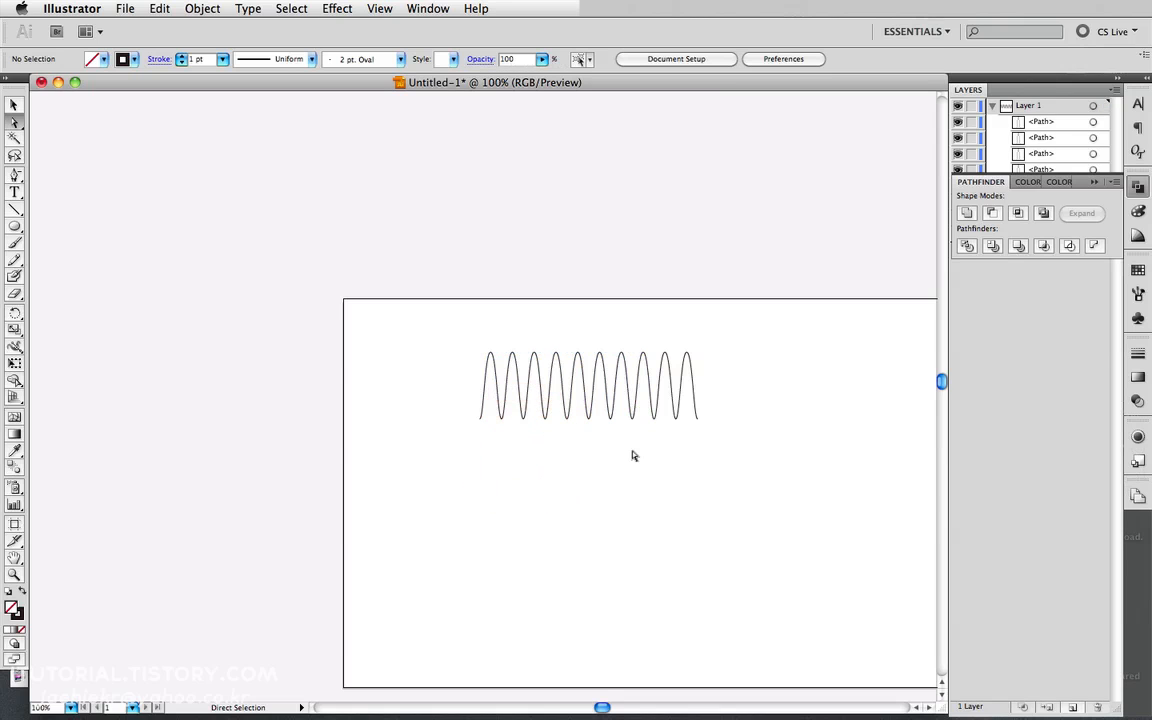
{"action": "key", "text": "space"}
{"action": "left_click_drag", "start_coordinate": [575, 403], "coordinate": [429, 337]}
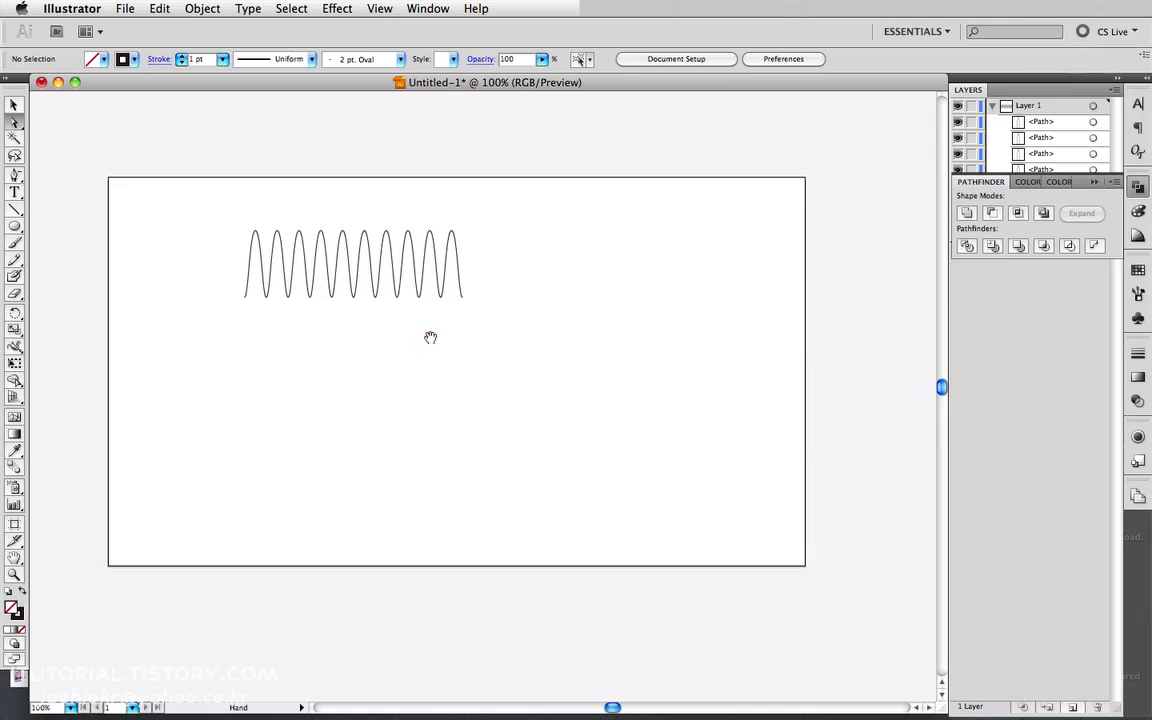